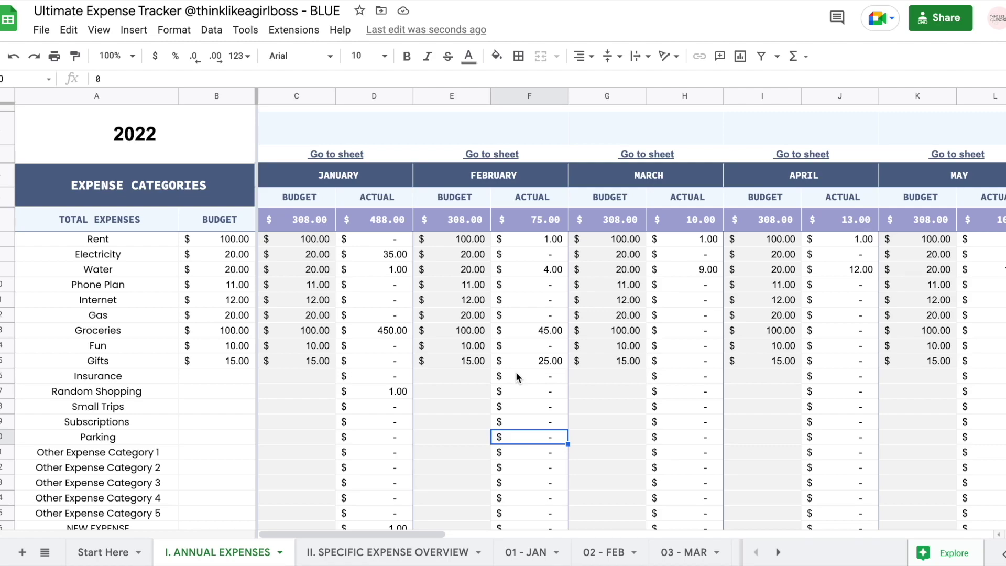
scroll(516, 371, "right", 10)
- Show the Water category's monthly overview on II. SPECIFIC EXPENSE OVERVIEW
scroll(515, 372, "down", 5)
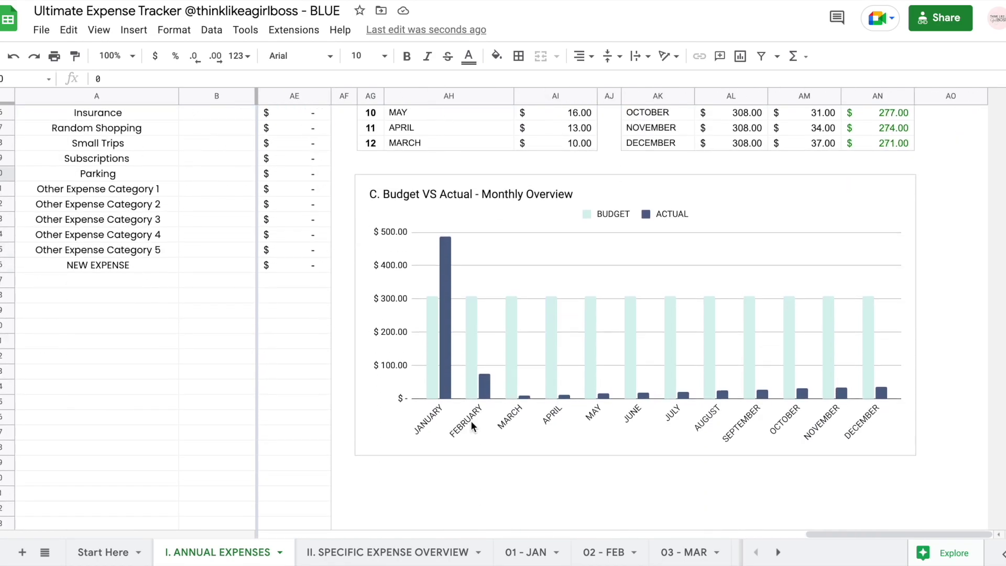
left_click(388, 551)
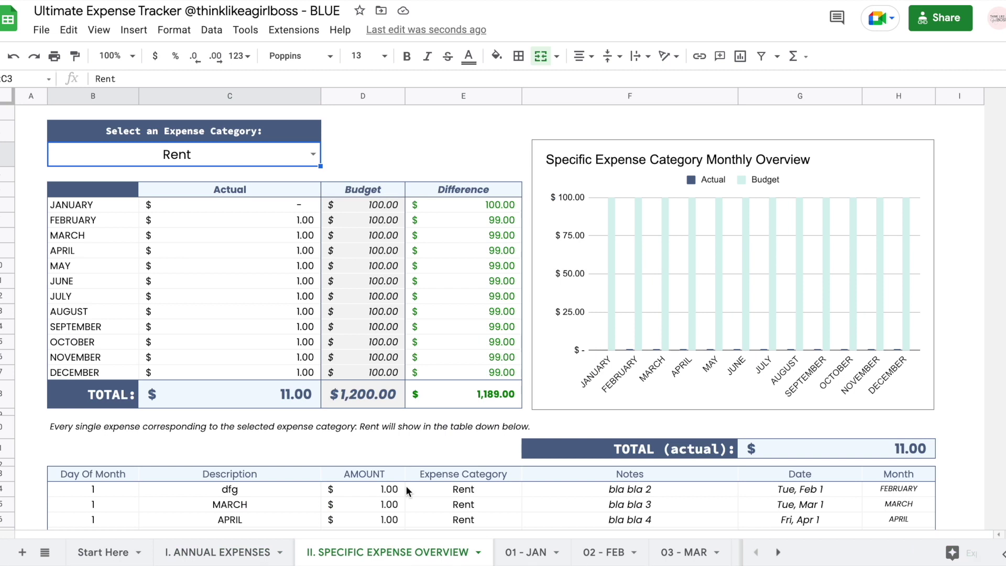
left_click(321, 156)
left_click(202, 214)
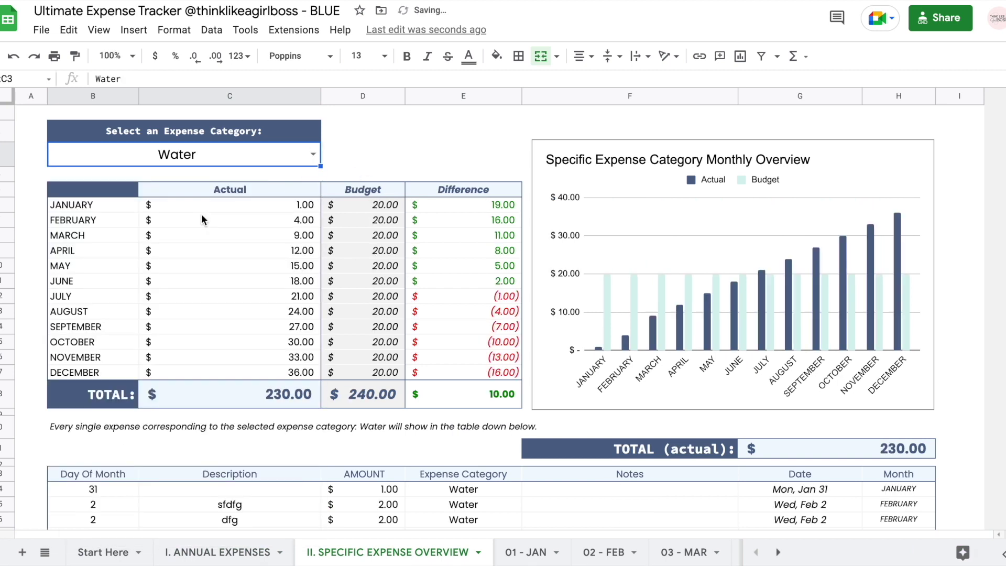
- On 01 - JAN, set the monthly stats ORDER BY to Expense Category
left_click(522, 548)
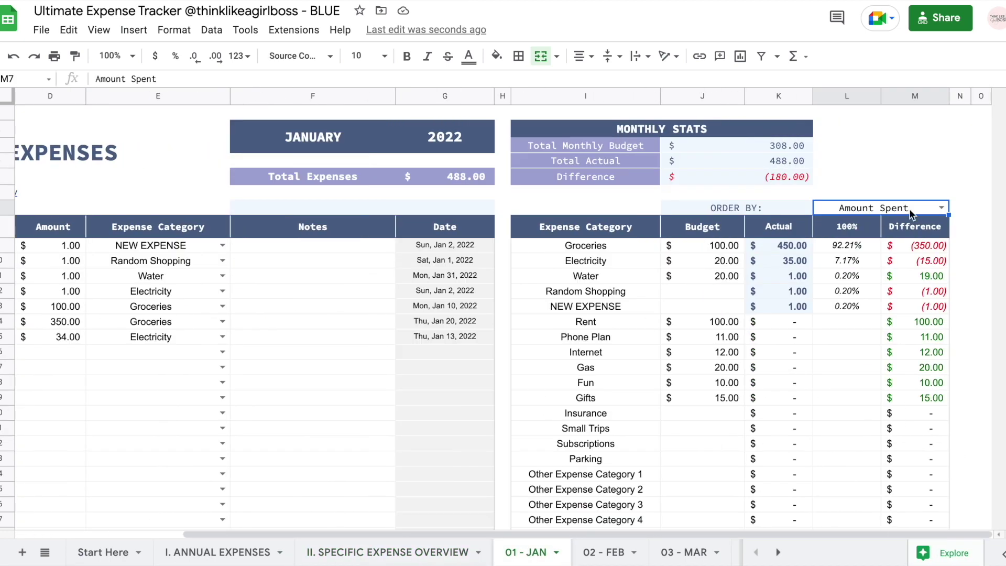
left_click(940, 208)
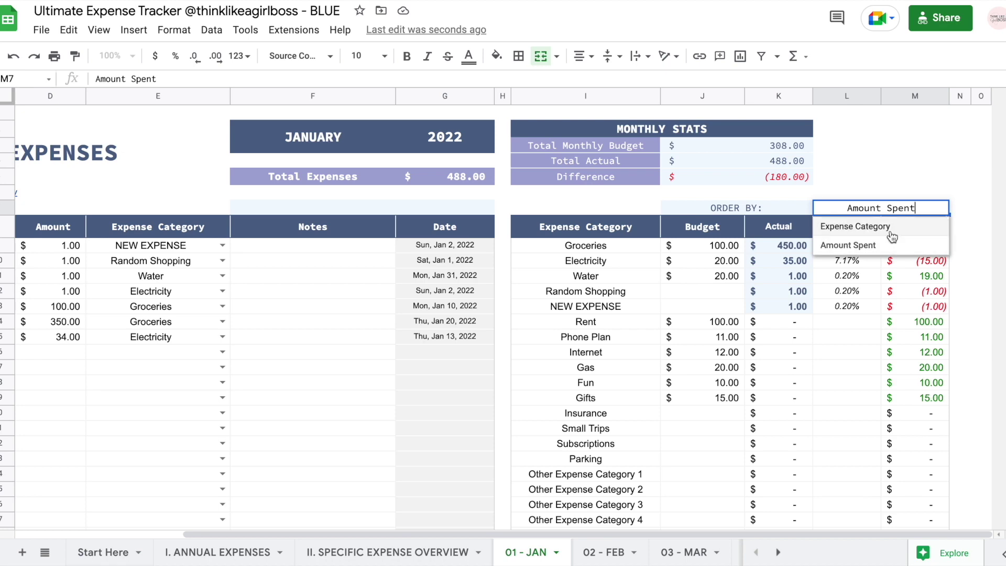
left_click(833, 227)
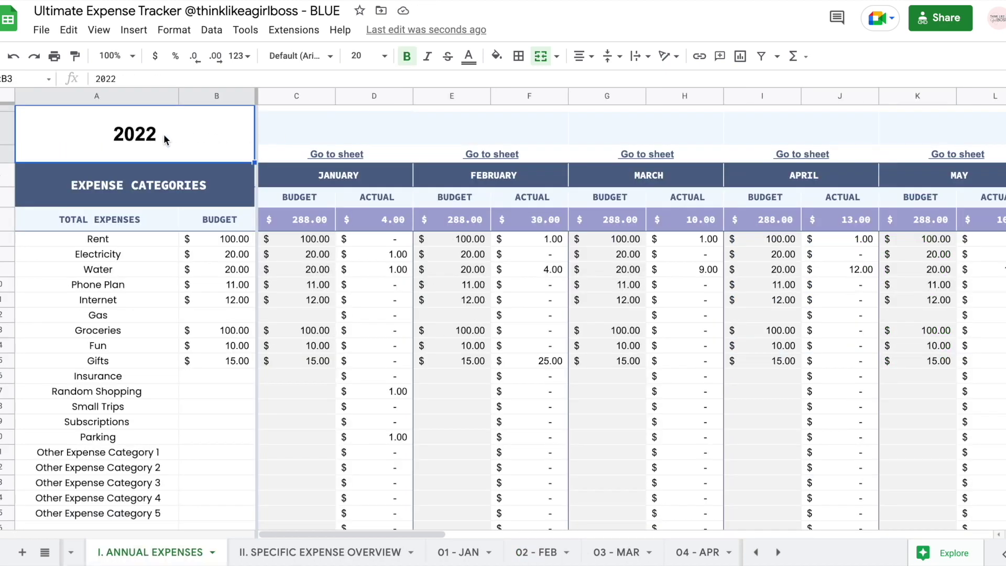
- Reset the year in B3 to 2022 and select the category name list
type("20232022")
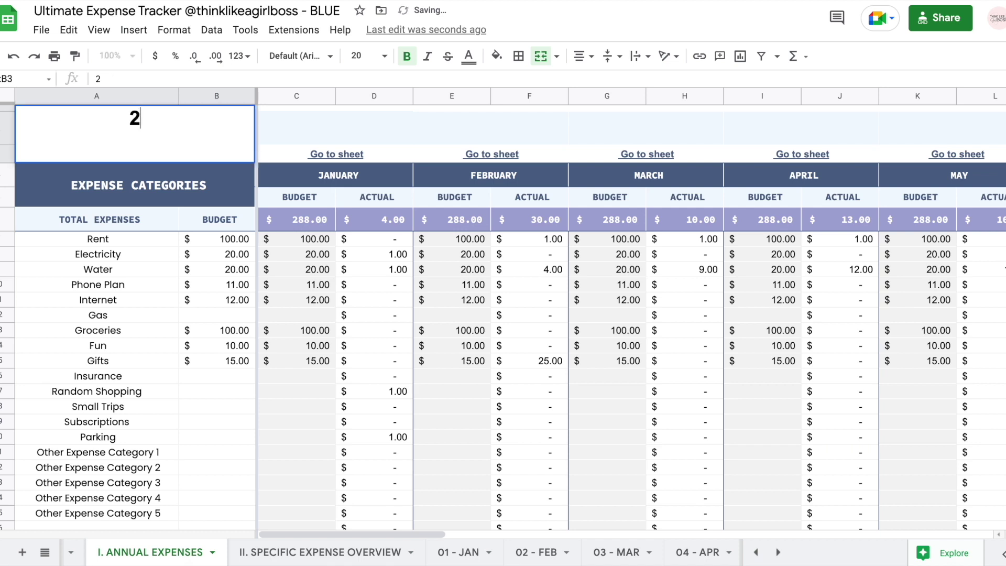
key("Return")
left_click_drag(87, 237, 88, 488)
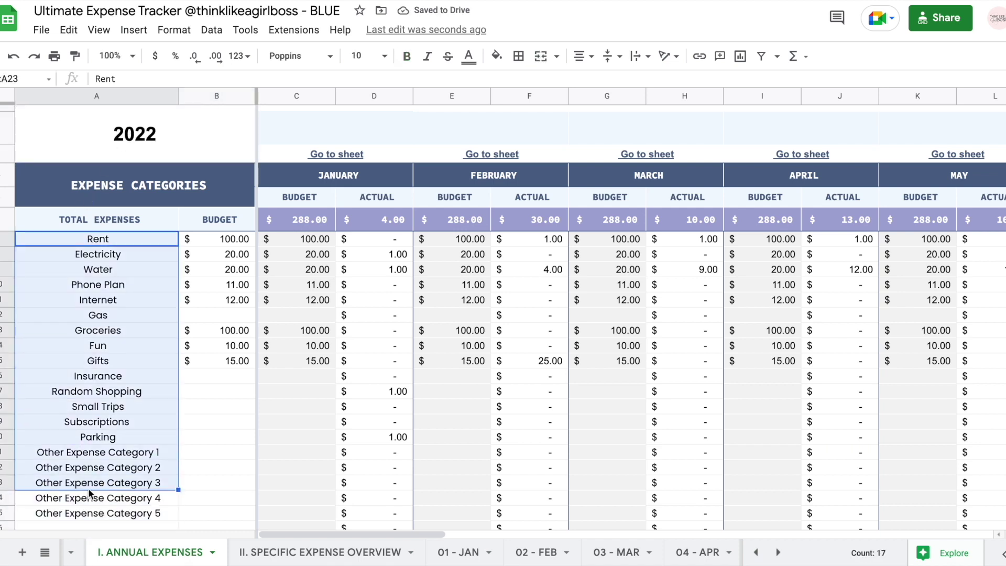
scroll(88, 488, "down", 2)
- Add a RENT entry below the last category, then delete it as a duplicate
left_click(78, 450)
type("RENT")
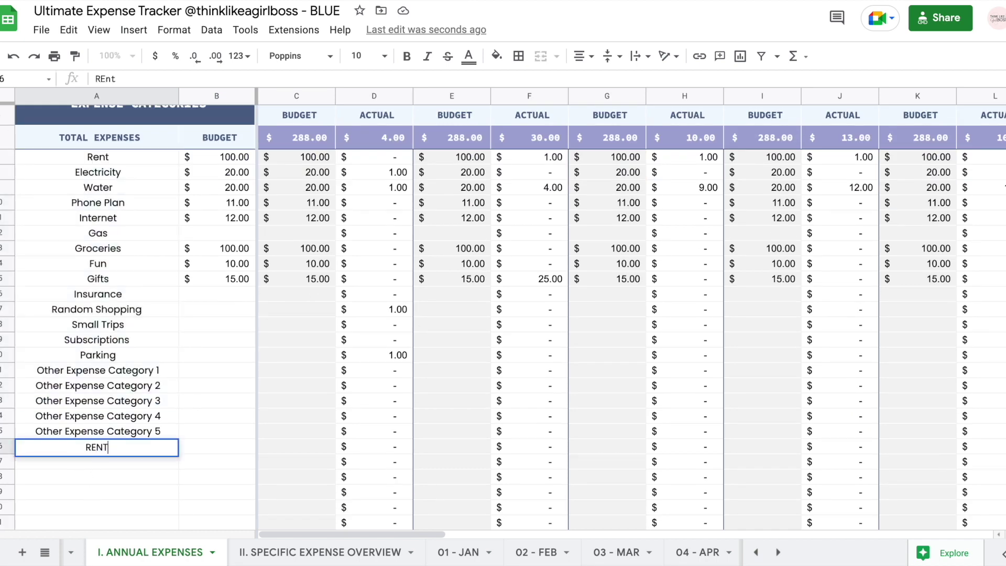
key("Return")
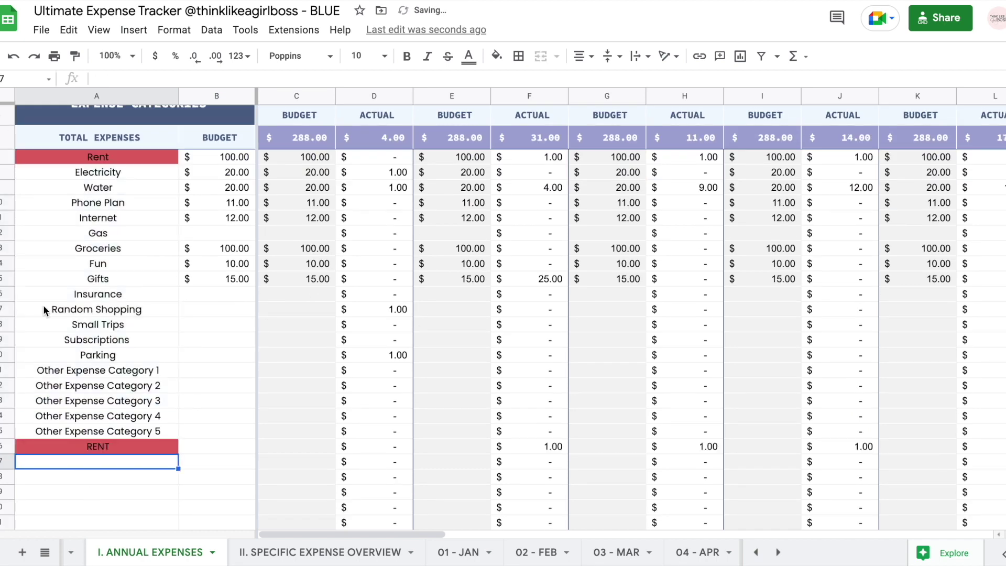
key("Up")
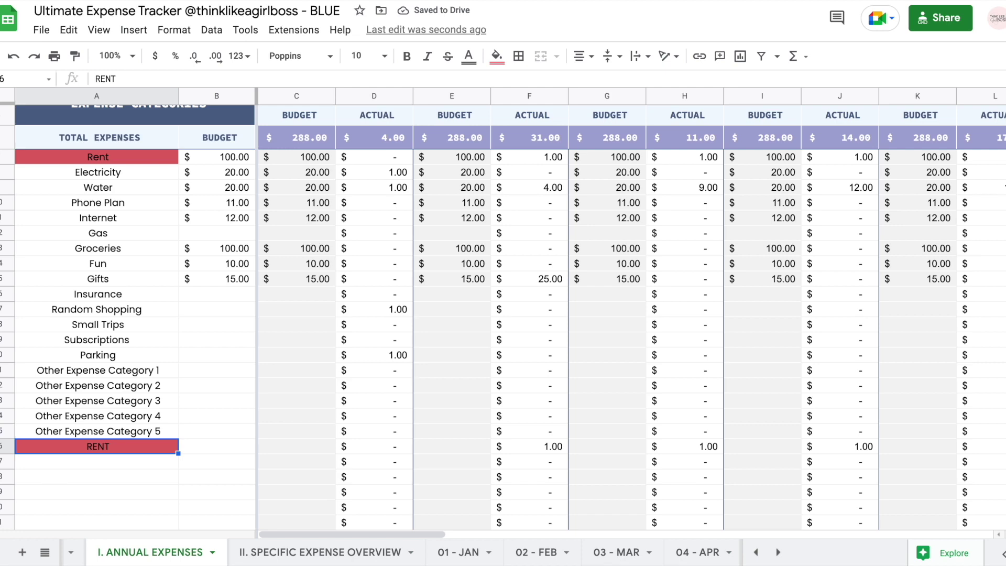
key("Delete")
- Review the Gifts, Fun and Groceries categories, then go to the 01 - JAN sheet
scroll(146, 359, "up", 3)
left_click(146, 361)
left_click(142, 345)
left_click(98, 330)
left_click(460, 552)
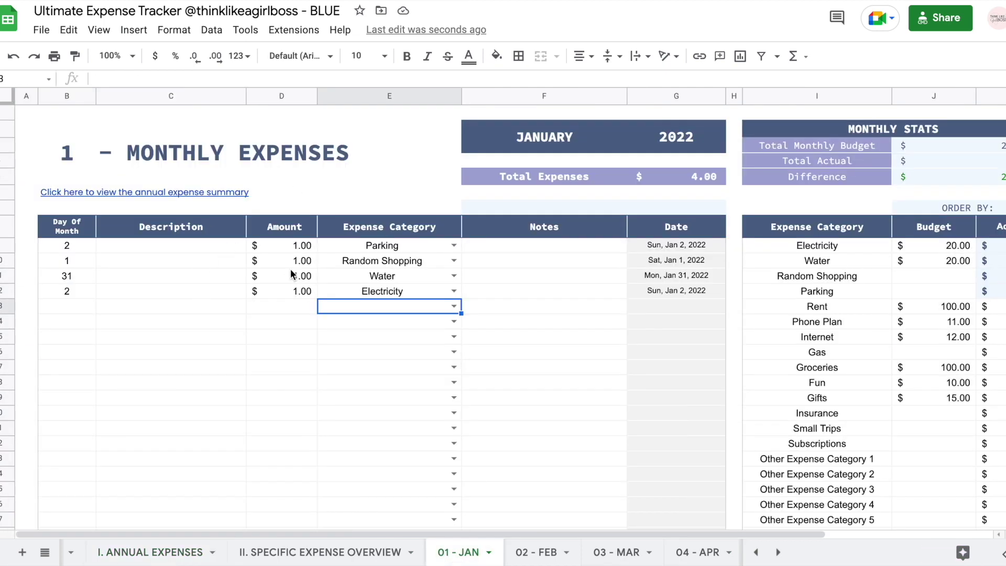
- Set the annual Gas budget on I. ANNUAL EXPENSES to 20
left_click(143, 552)
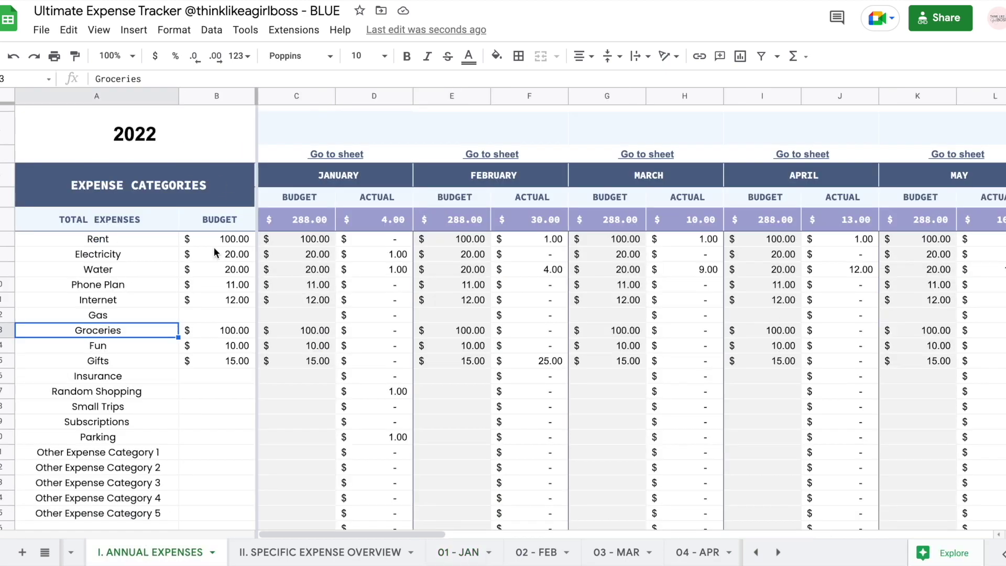
left_click(223, 315)
type("20")
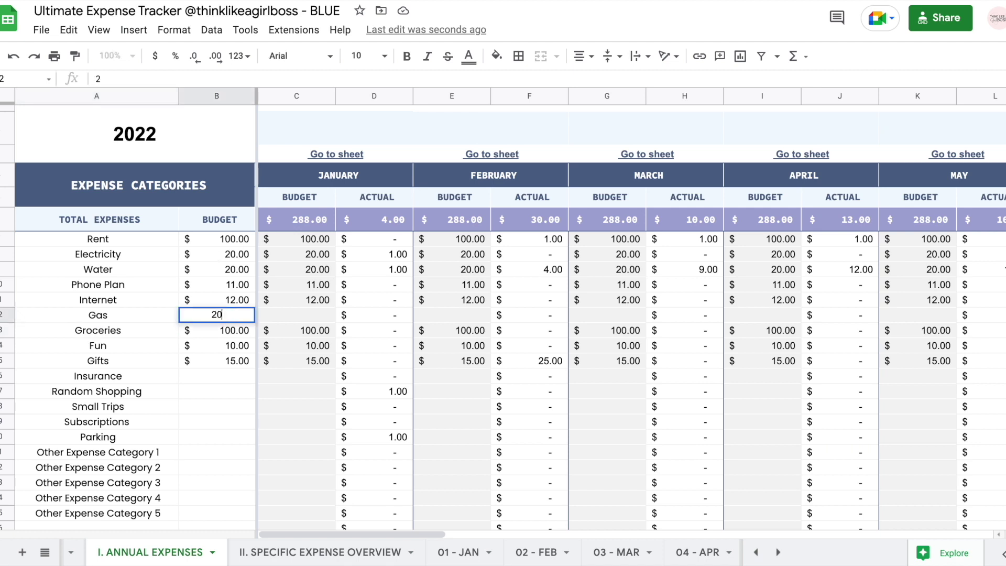
key("Return")
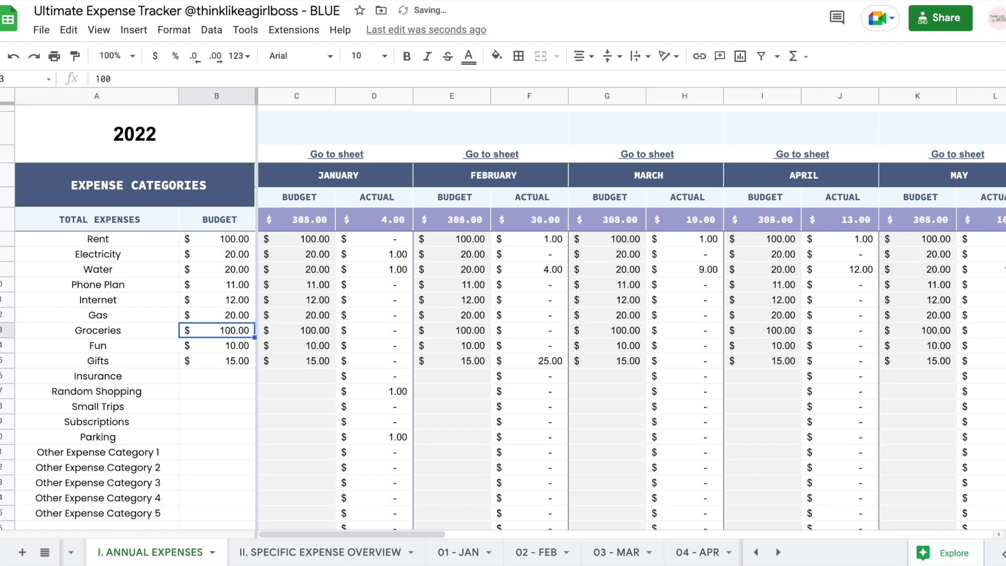
- Check that the January through May Gas budgets follow the 20 annual value
left_click(307, 315)
left_click(447, 314)
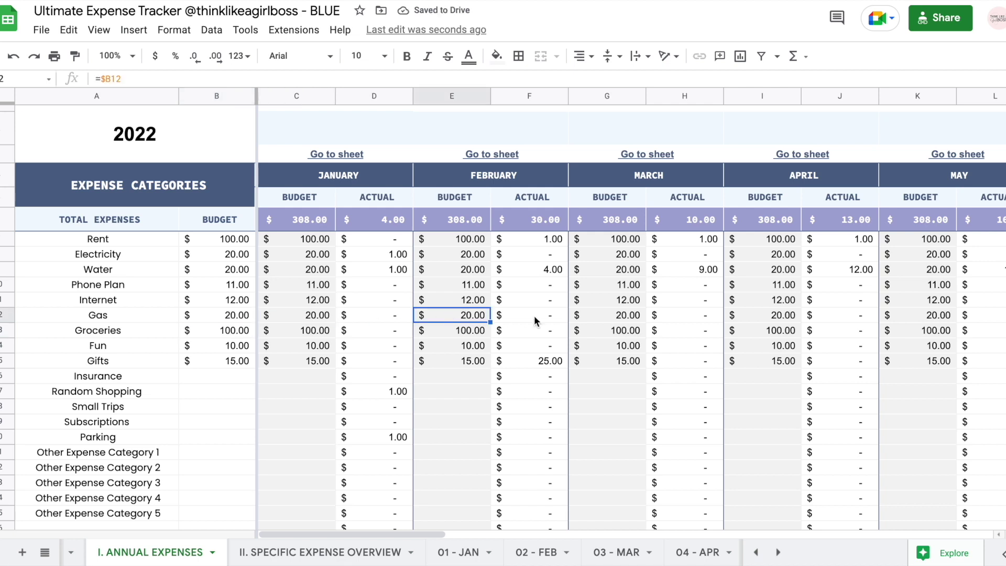
left_click(586, 316)
left_click(742, 318)
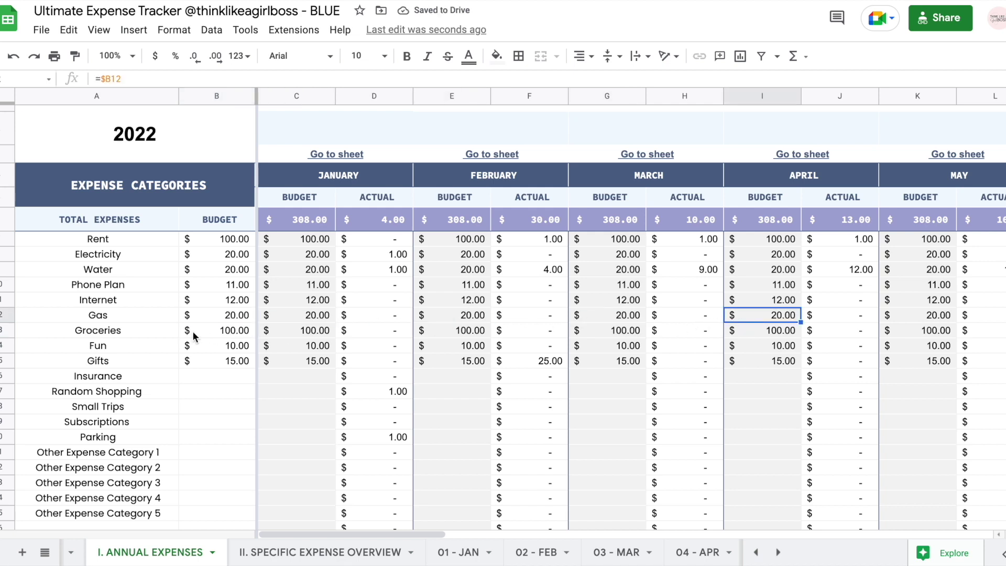
left_click(220, 316)
left_click(287, 318)
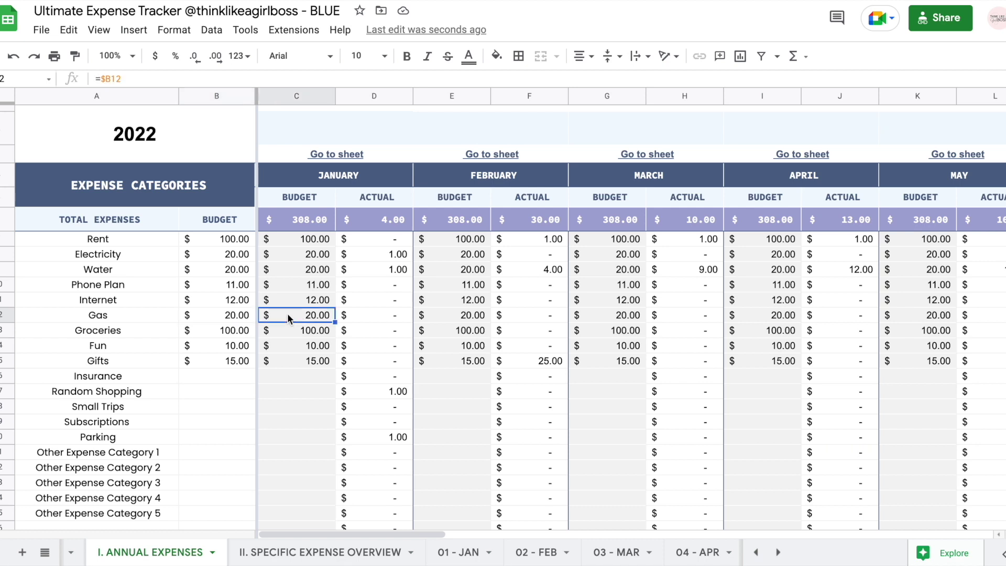
left_click(444, 315)
left_click(605, 313)
left_click(754, 313)
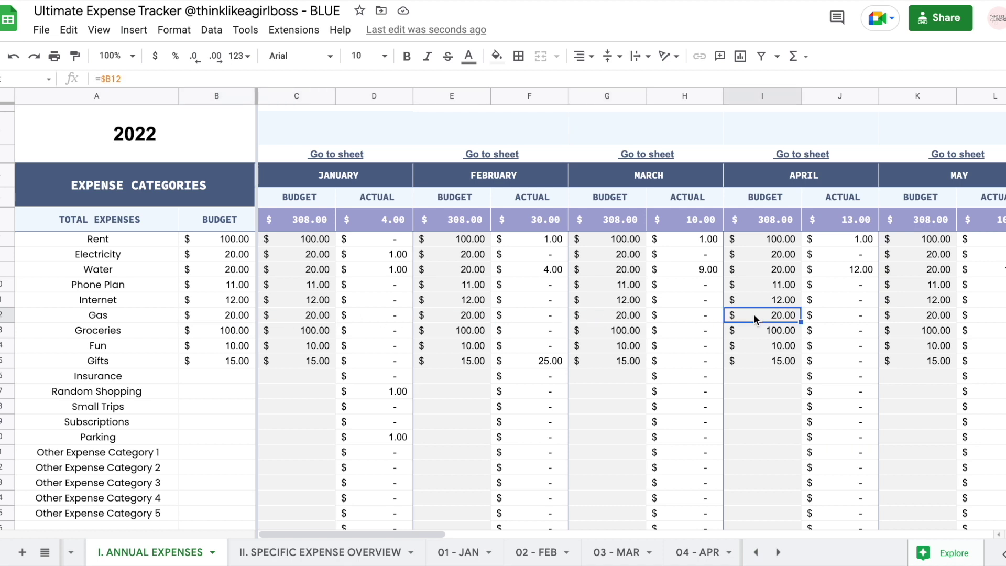
left_click(904, 315)
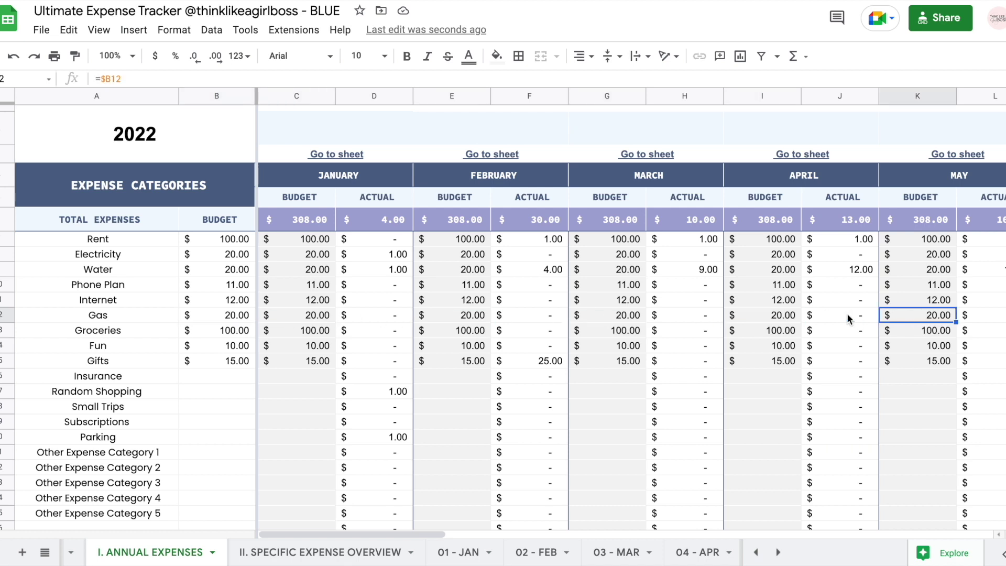
- Override April's Gas budget with 100
left_click(787, 317)
type("100")
key("Return")
- Inspect April's Fun and Gifts budgets and paste a neighbouring formula into April's Gas
left_click(765, 345)
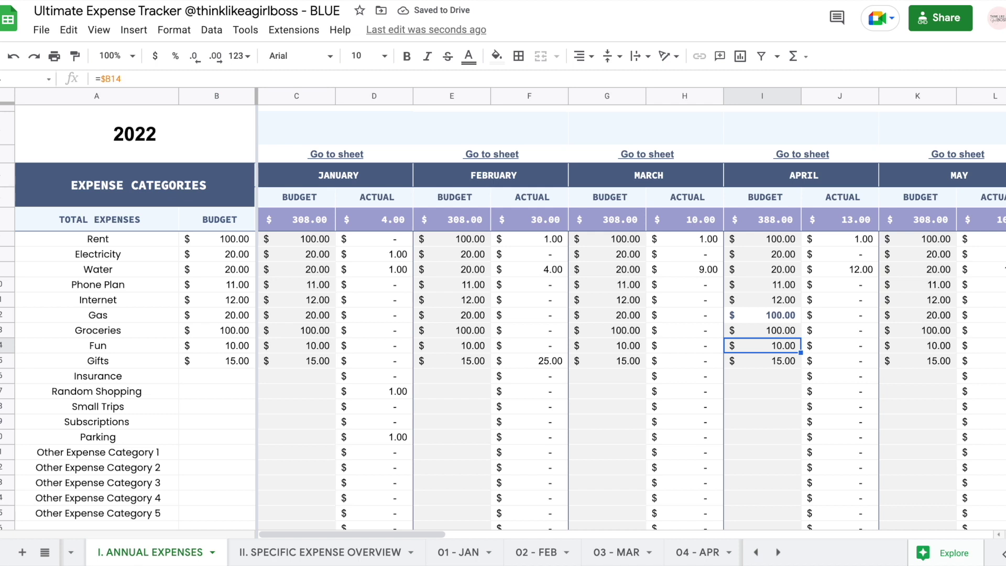
left_click(764, 361)
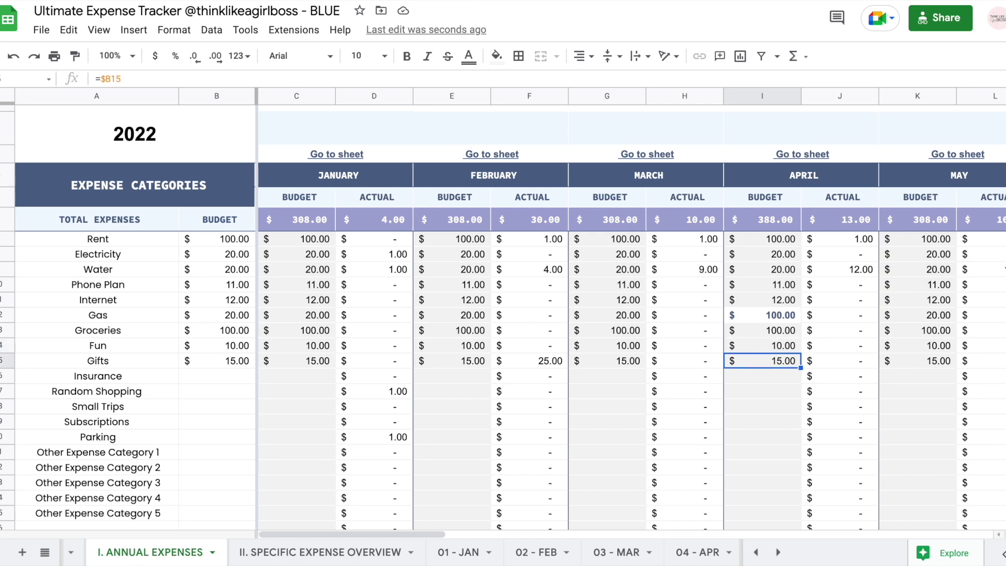
key("ctrl+c")
key("Up")
key("Up")
key("Up")
key("ctrl+v")
key("Down")
key("Down")
key("Down")
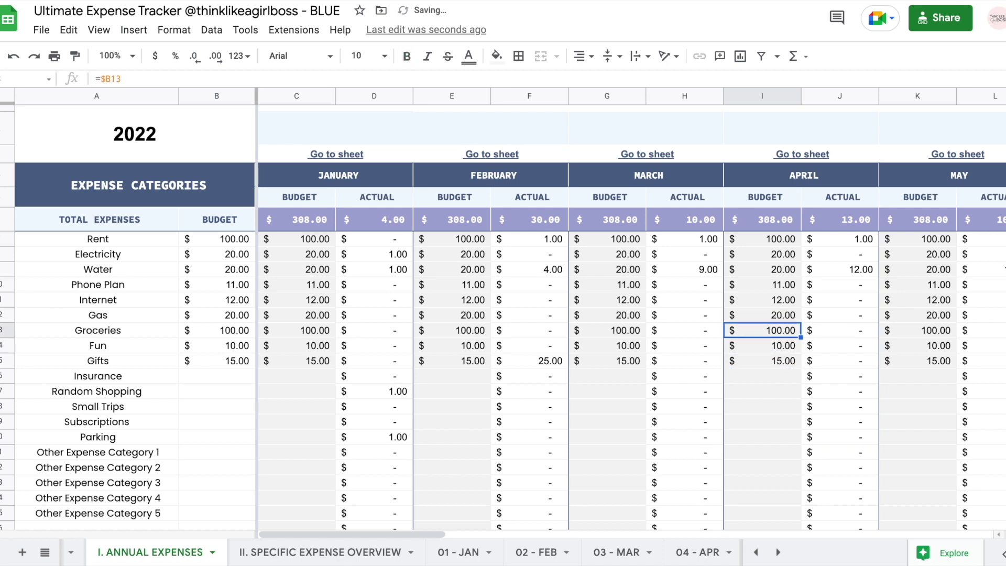
key("Down")
key("Up")
- Enter 202 as April's Gas budget
key("Up")
key("Up")
key("Up")
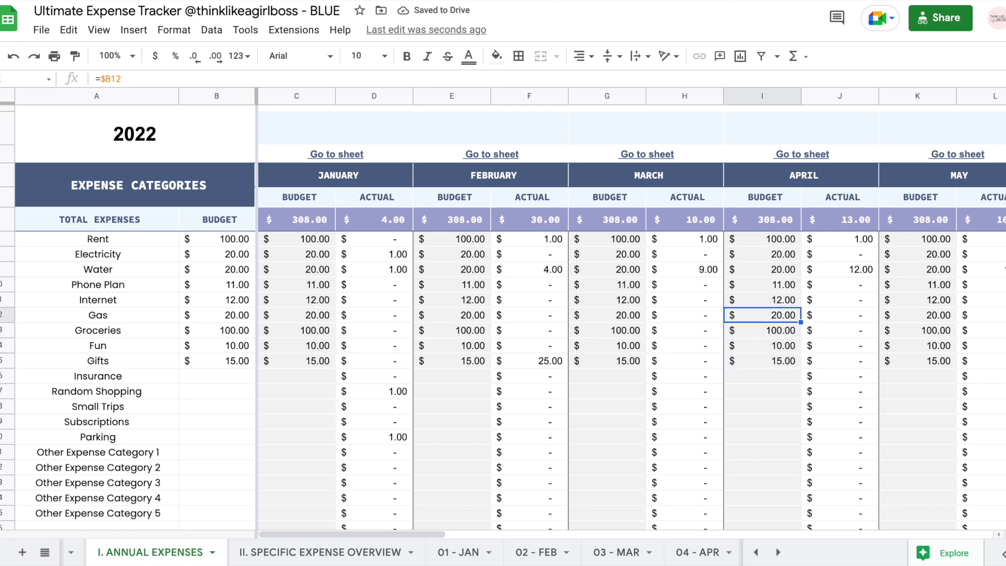
type("202")
key("Return")
key("Up")
key("Down")
key("Down")
key("Up")
key("Up")
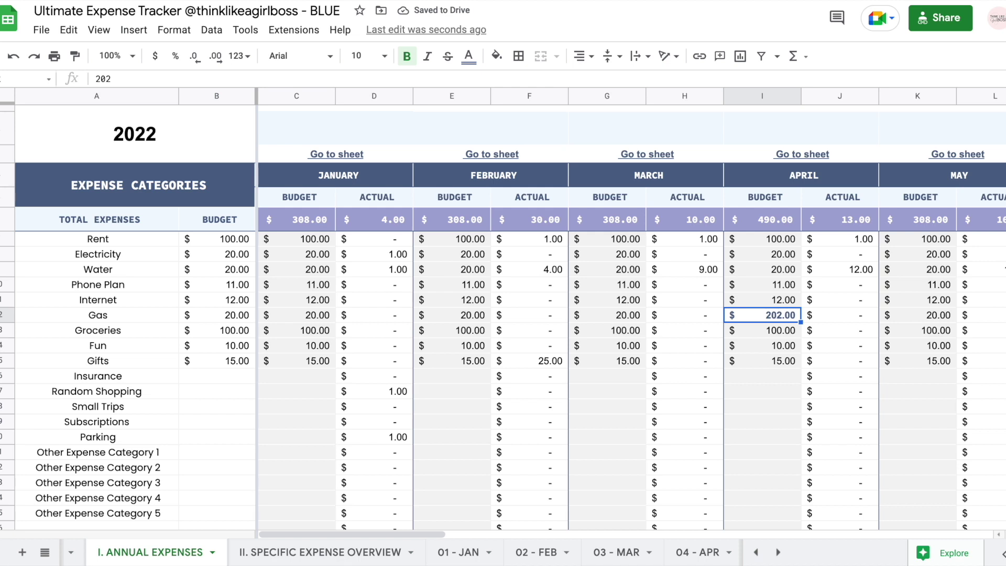
key("Down")
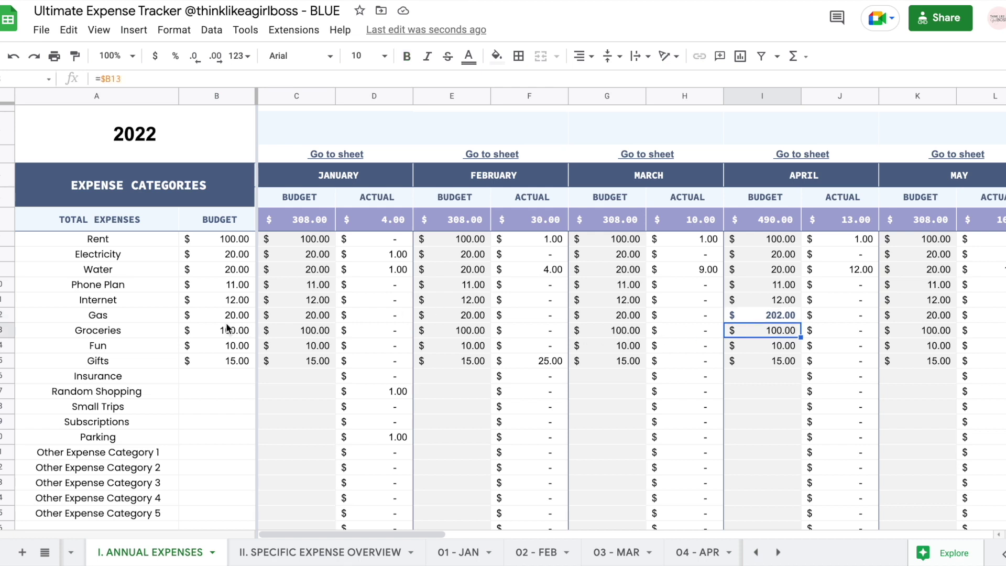
- Copy the linked =$B budget formula into April's Gas cell, restoring it to 20.00
left_click(214, 331)
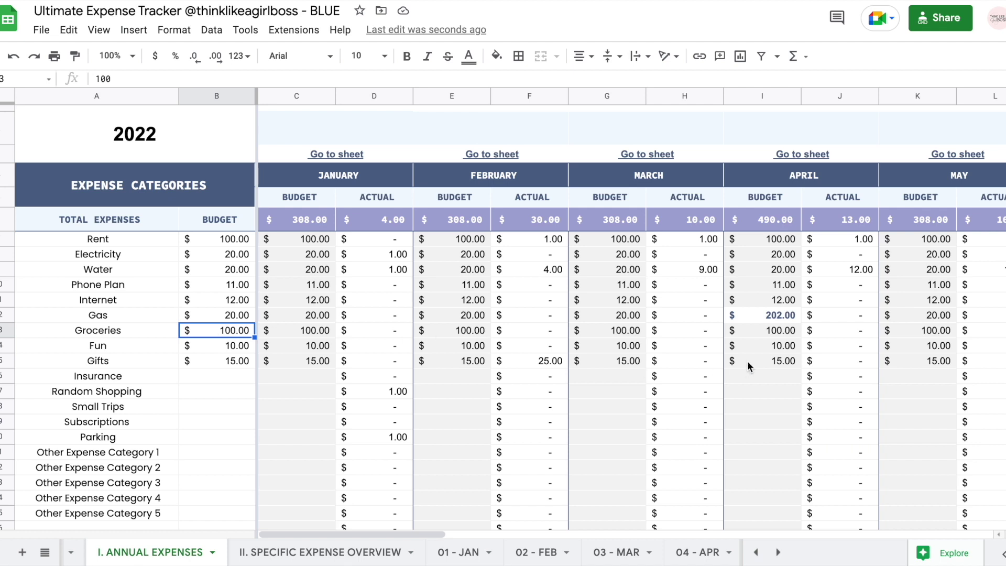
left_click(775, 331)
key("Up")
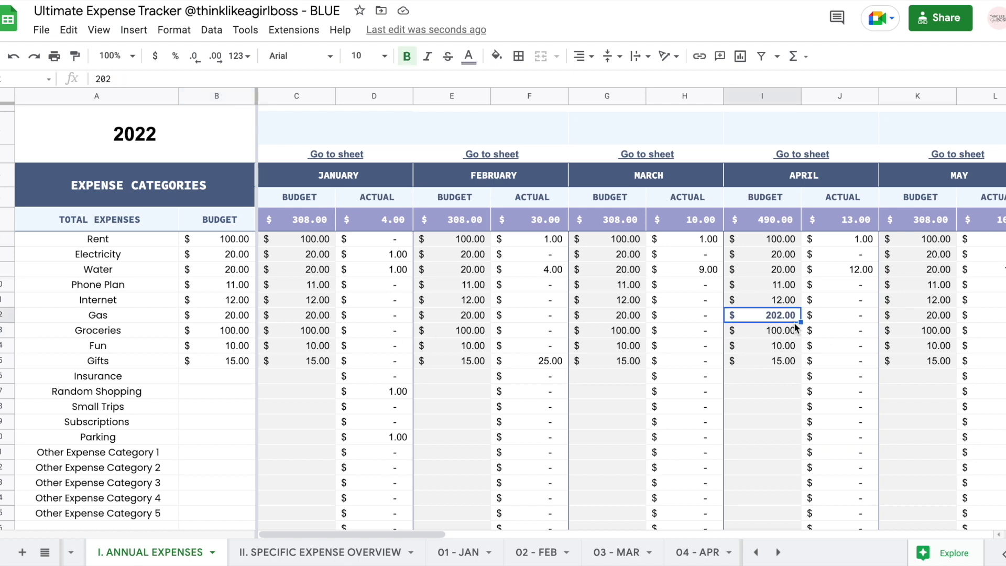
key("Down")
key("ctrl+c")
key("Up")
key("ctrl+v")
left_click(765, 330)
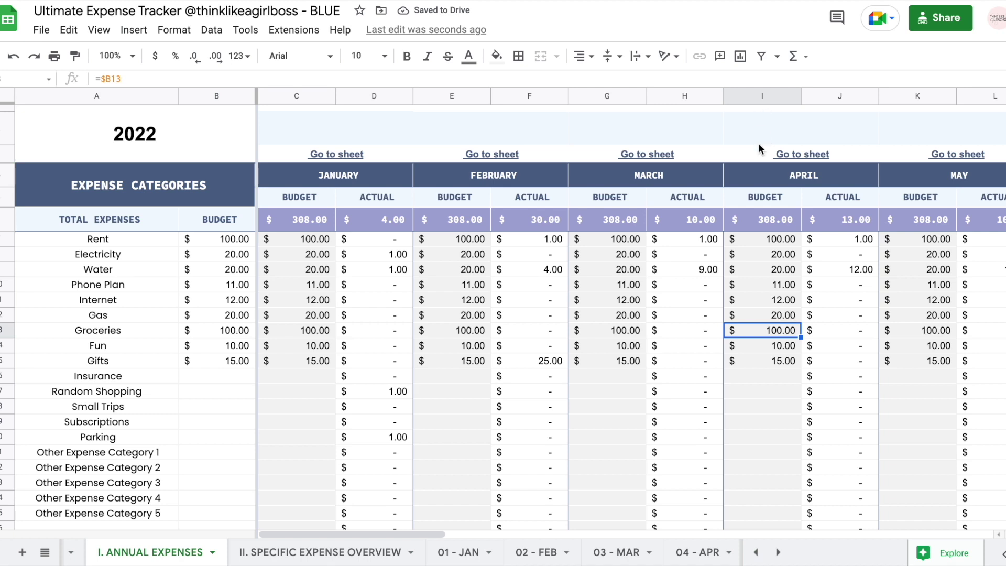
left_click(759, 96)
left_click(603, 95)
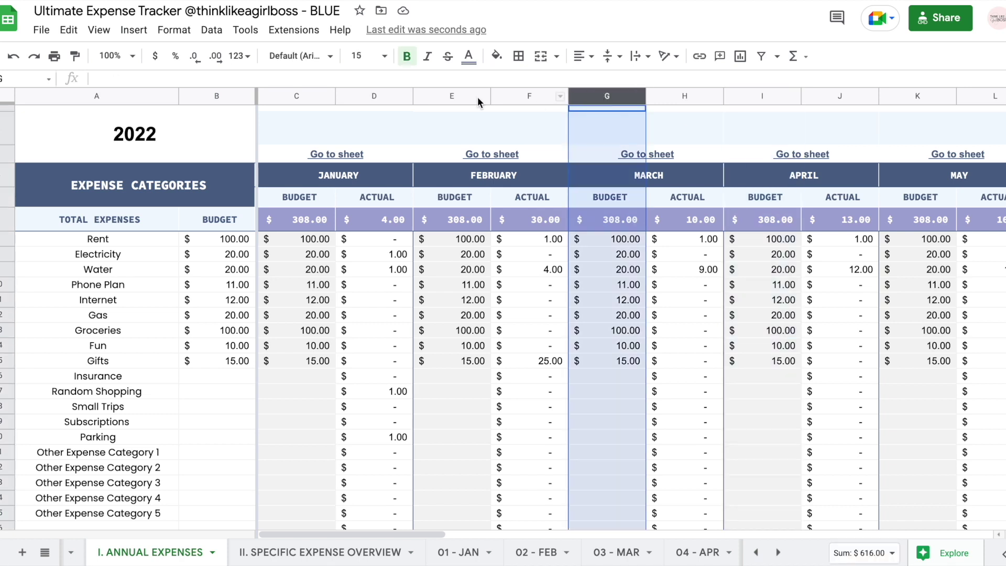
left_click(439, 95)
left_click(291, 96)
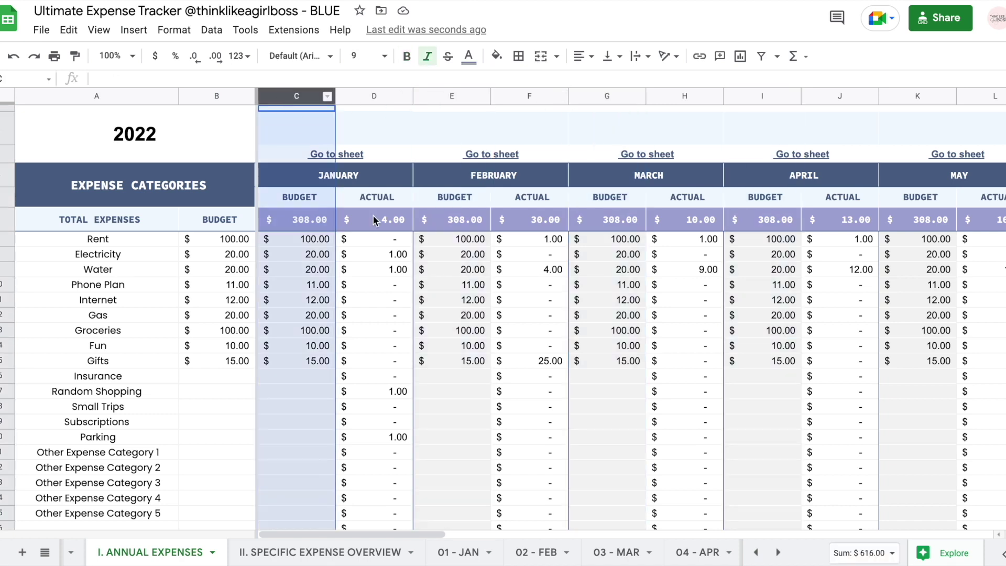
left_click(377, 289)
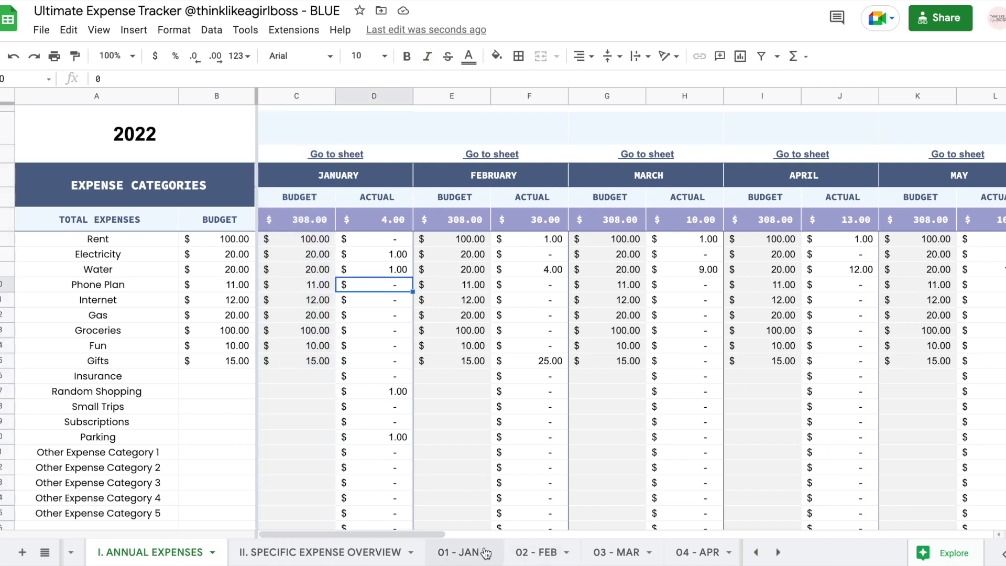
left_click(464, 551)
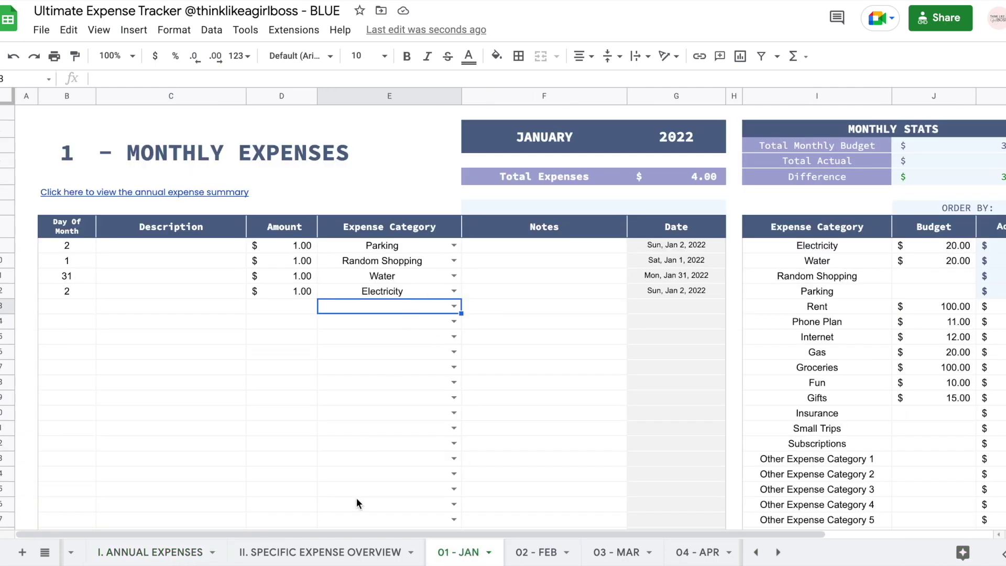
left_click(167, 550)
left_click_drag(364, 240, 377, 423)
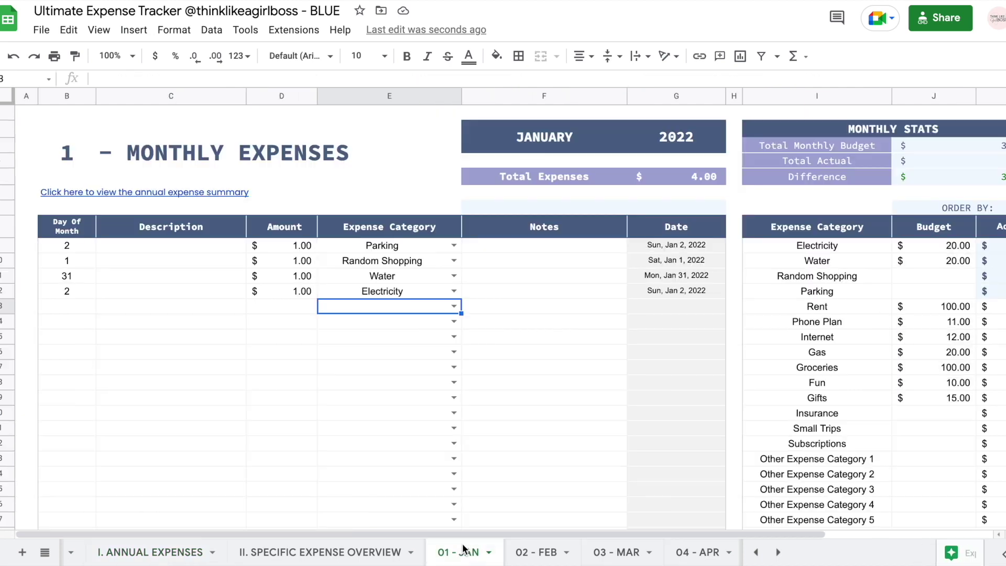
- On 01 - JAN, enter day 10, description COSTO and amount 100 in row 13
left_click(463, 550)
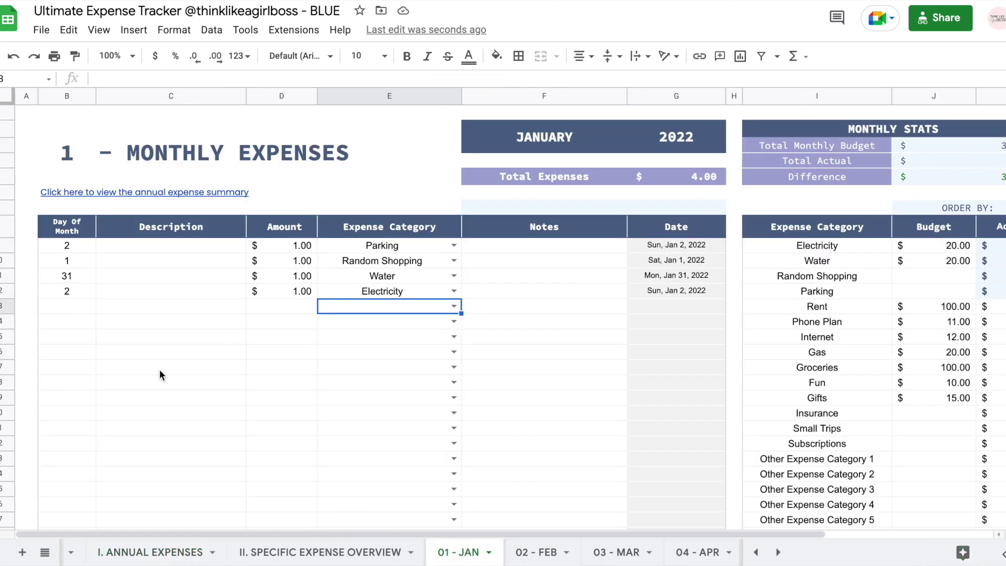
left_click(162, 374)
left_click(469, 551)
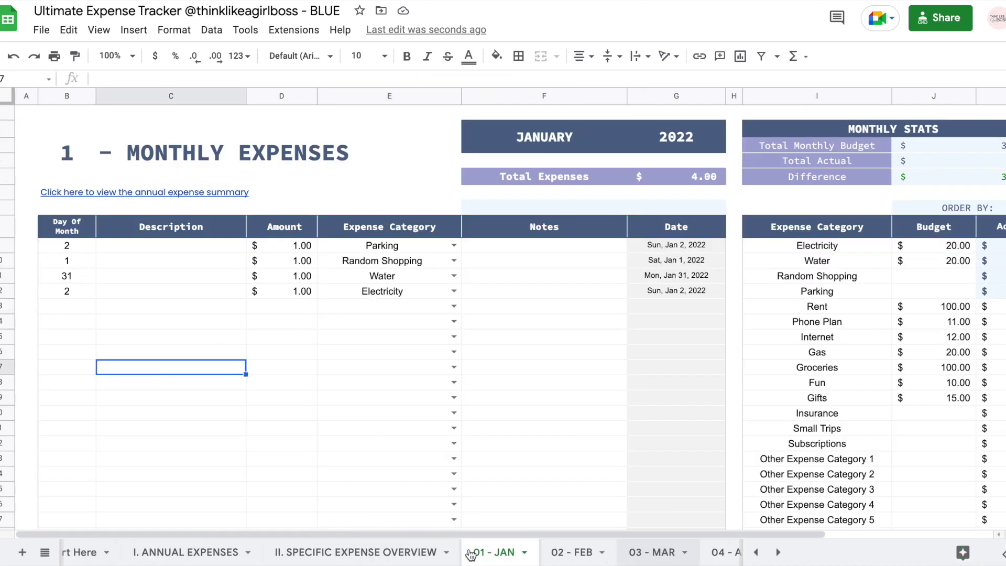
left_click(79, 311)
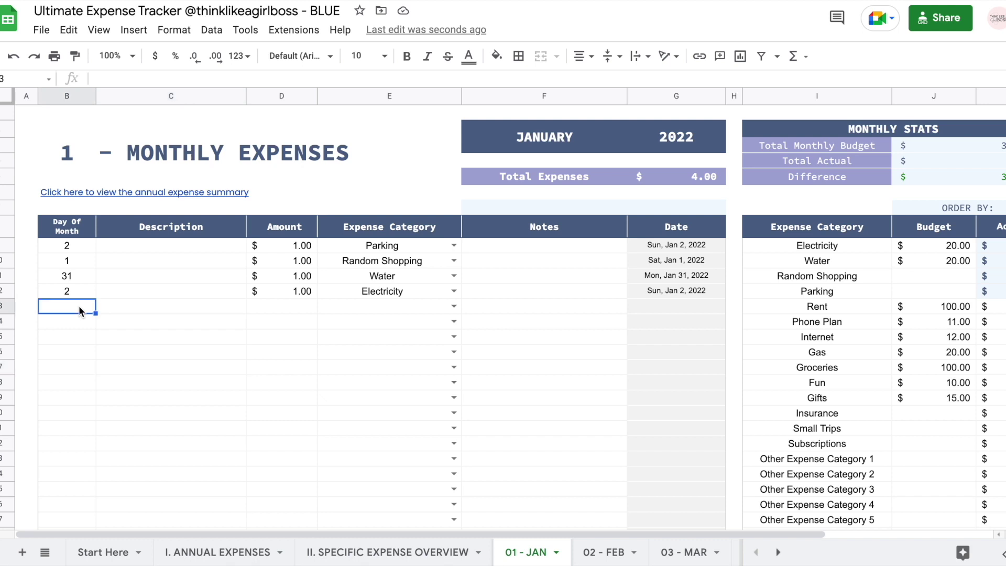
type("10")
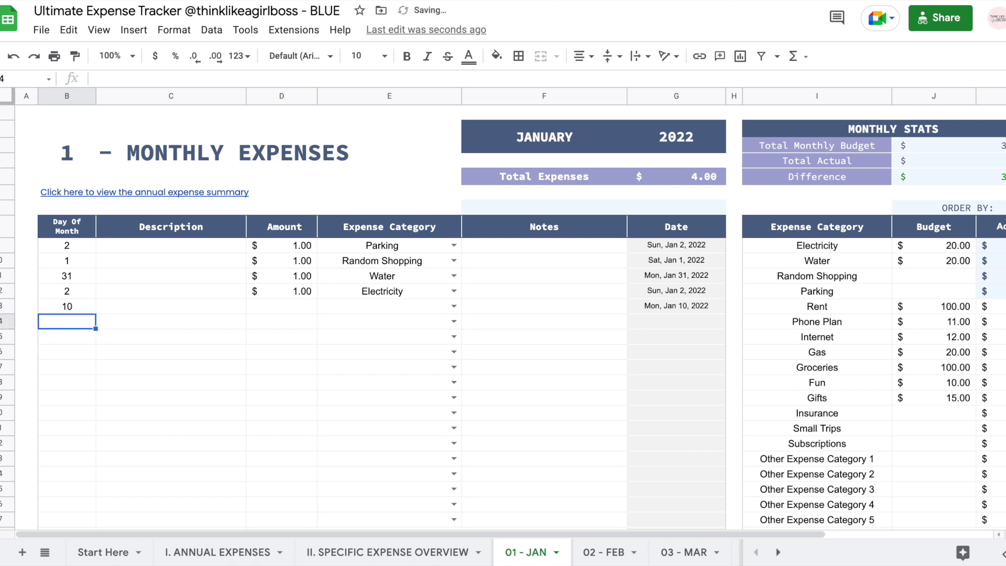
key("Tab")
type("COSTO")
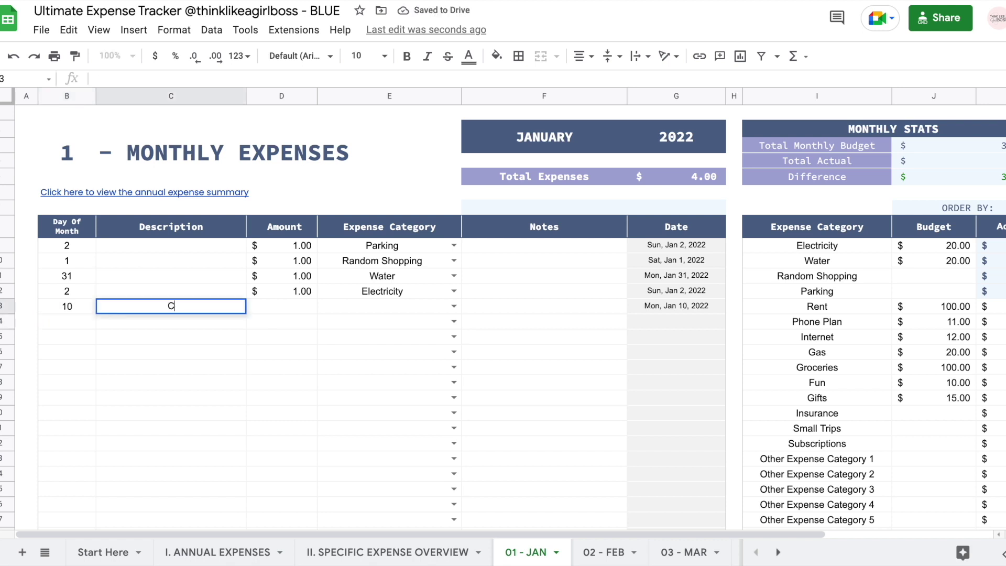
key("Tab")
type("100")
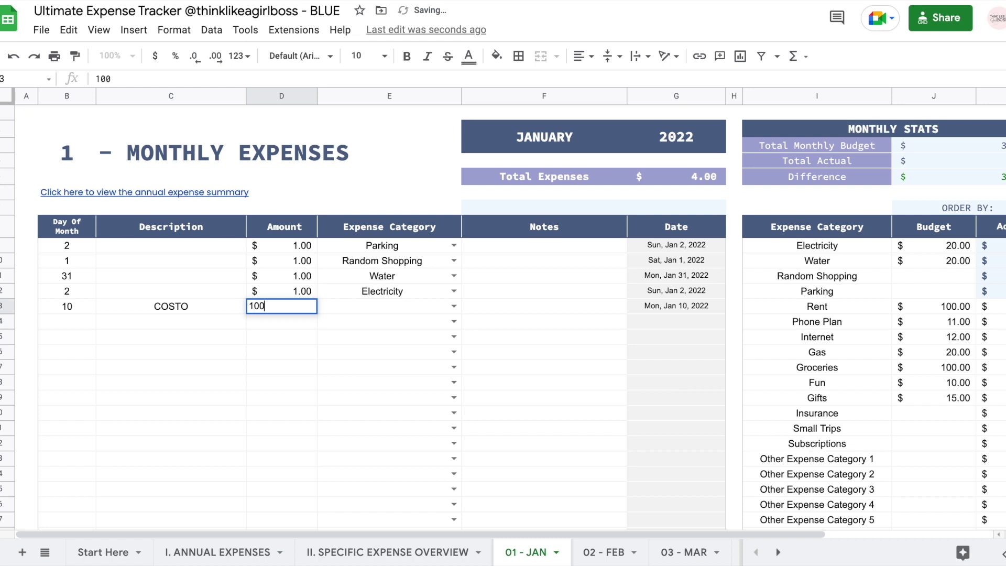
key("Tab")
- Set row 13's Expense Category to Groceries
type("GROC")
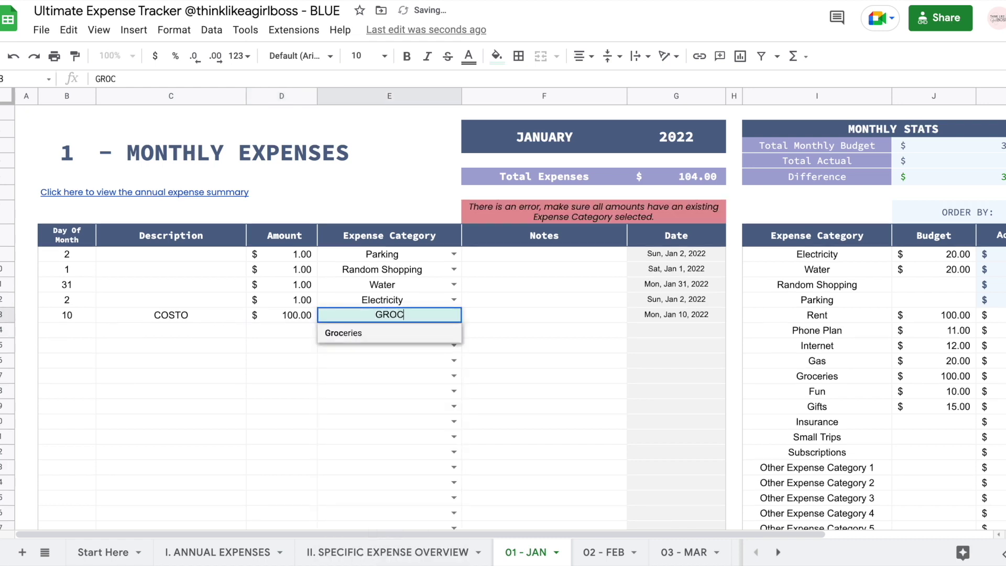
key("Return")
key("ctrl+z")
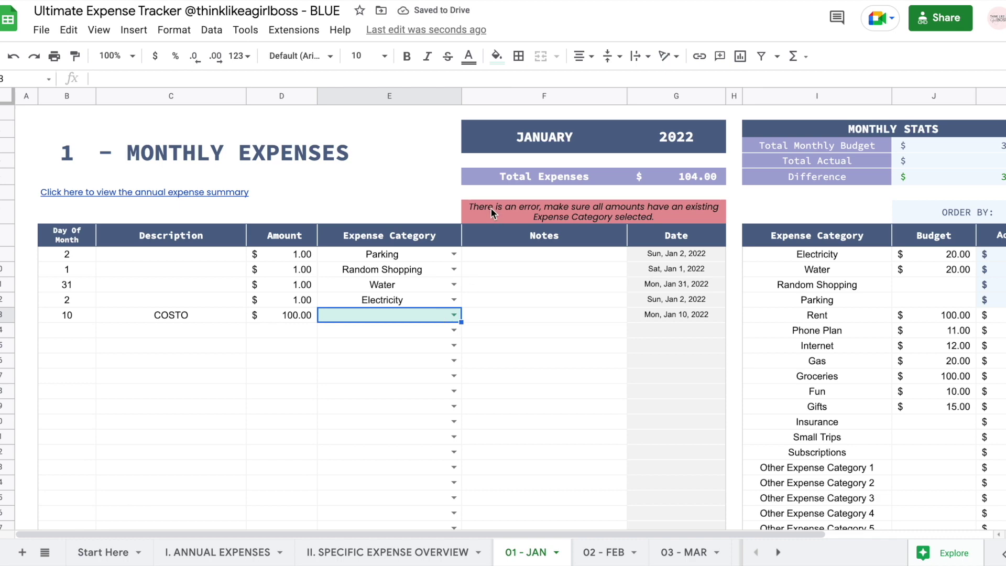
left_click(219, 194)
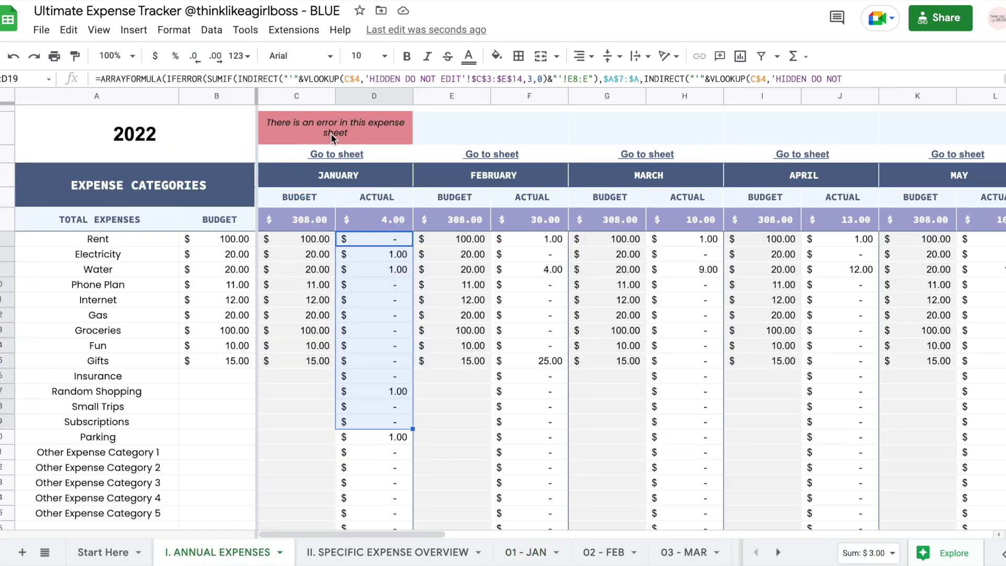
left_click(525, 551)
left_click(454, 315)
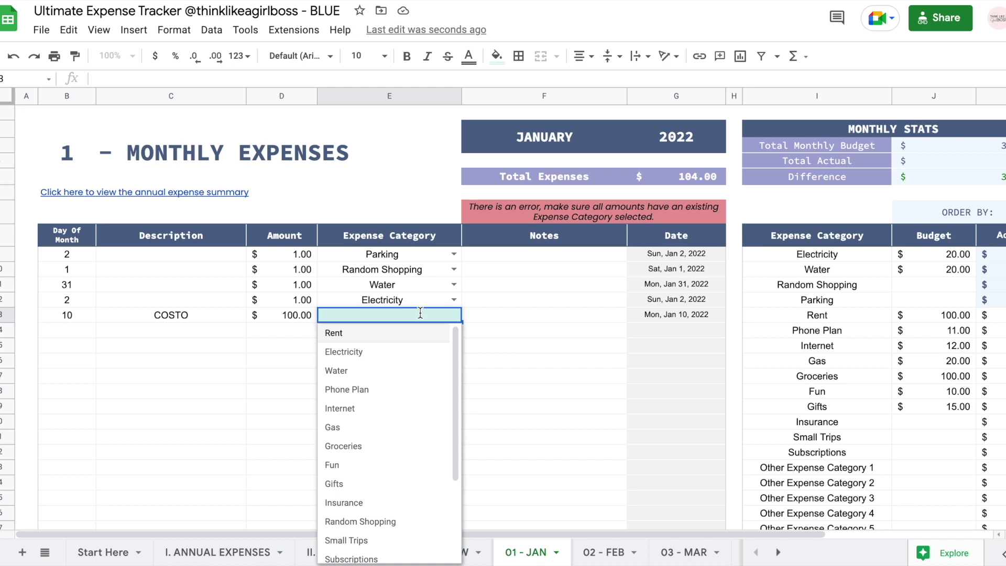
type("GROCER")
key("Return")
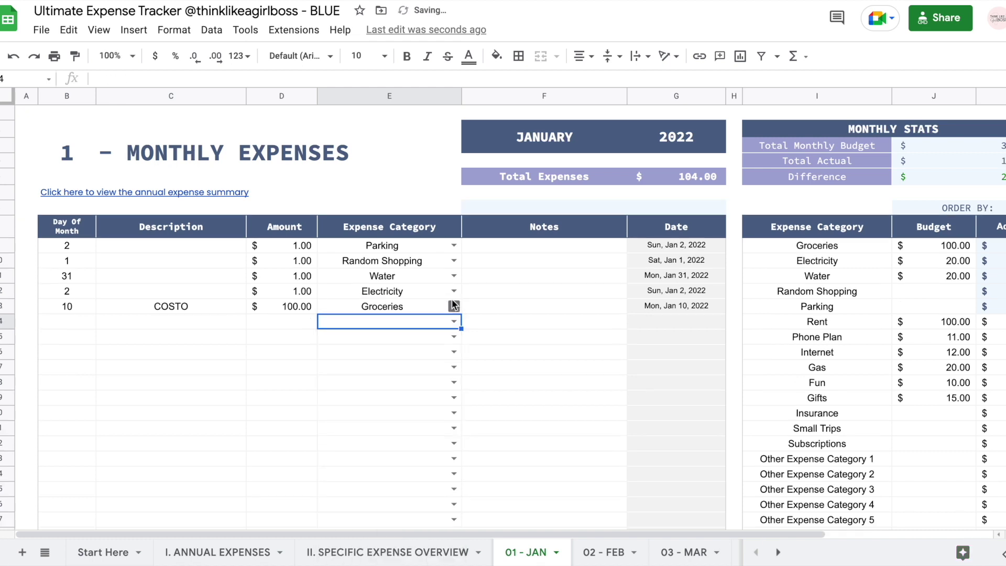
- Verify January's Groceries actual shows 100 on the annual summary
left_click(62, 308)
left_click_drag(302, 310, 370, 309)
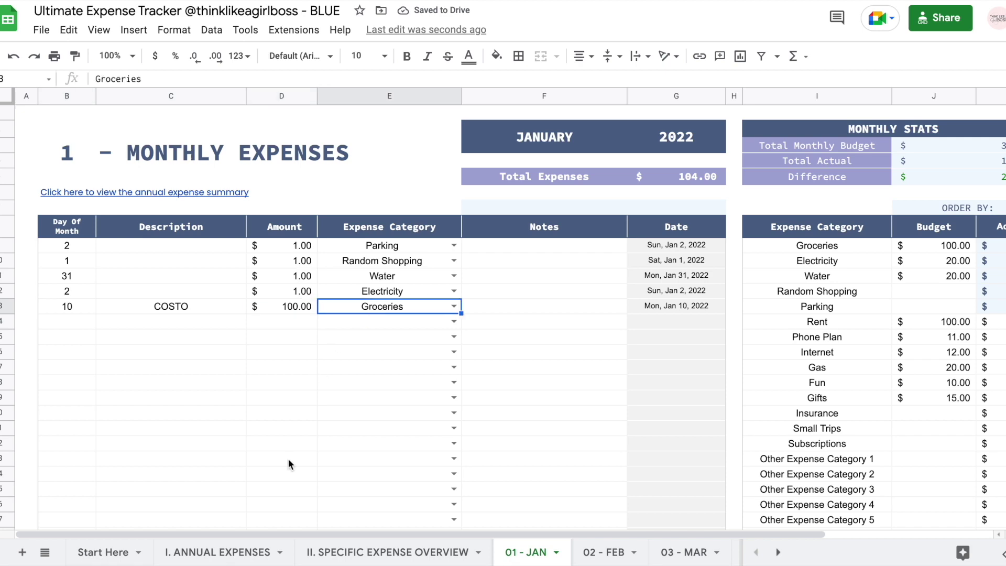
left_click(225, 551)
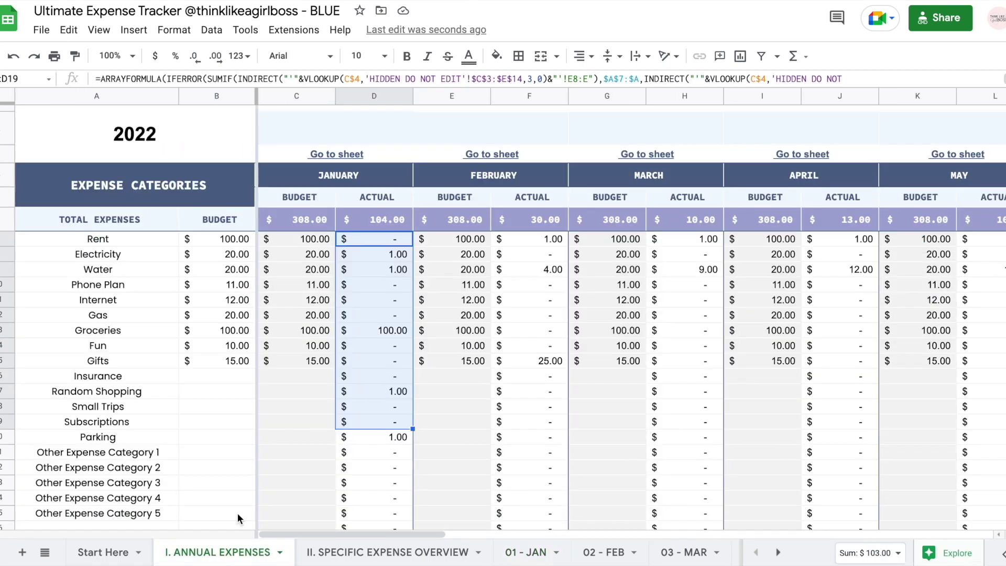
left_click(396, 361)
left_click(388, 329)
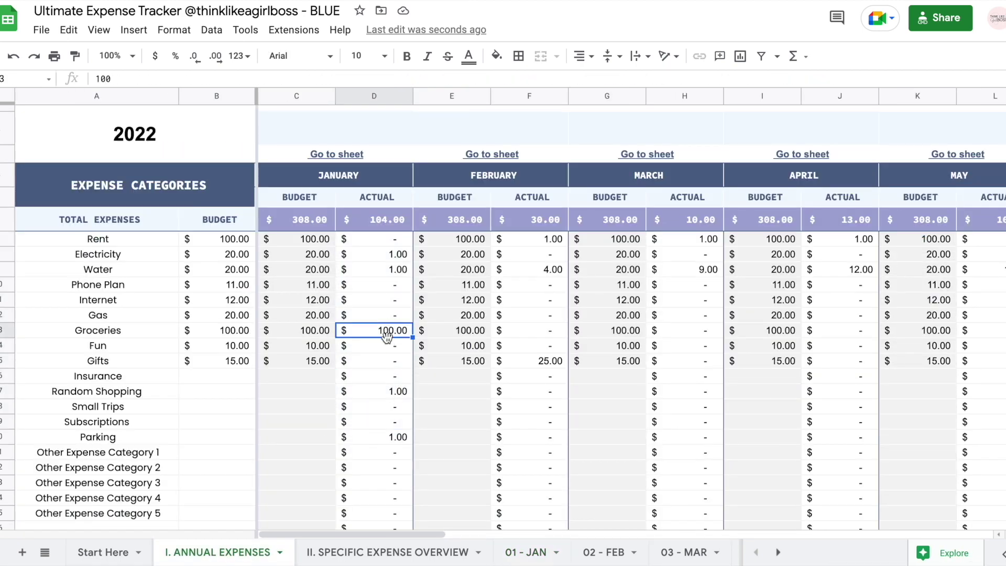
left_click(518, 551)
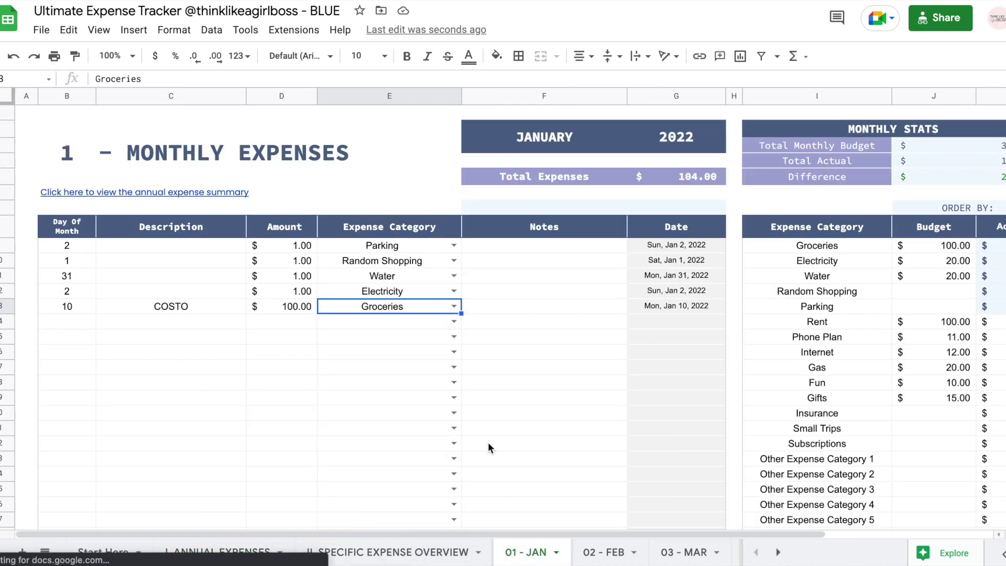
- Start the next expense row with day 20
left_click(80, 325)
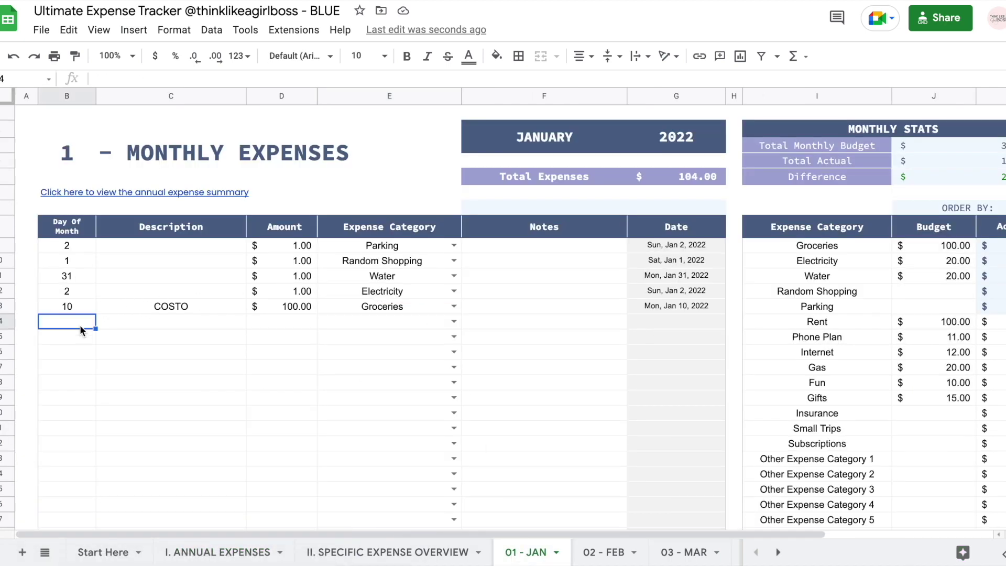
type("20")
key("Return")
- Enter COSTCO as row 14's description and paste it over the misspelled COSTO
left_click(171, 321)
type("COSTCO")
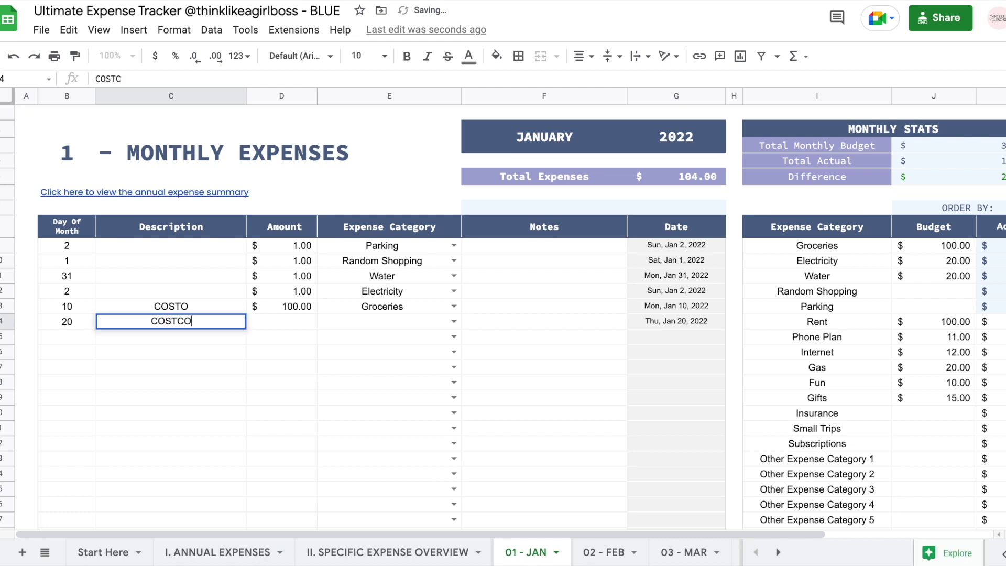
key("Return")
key("Up")
key("ctrl+c")
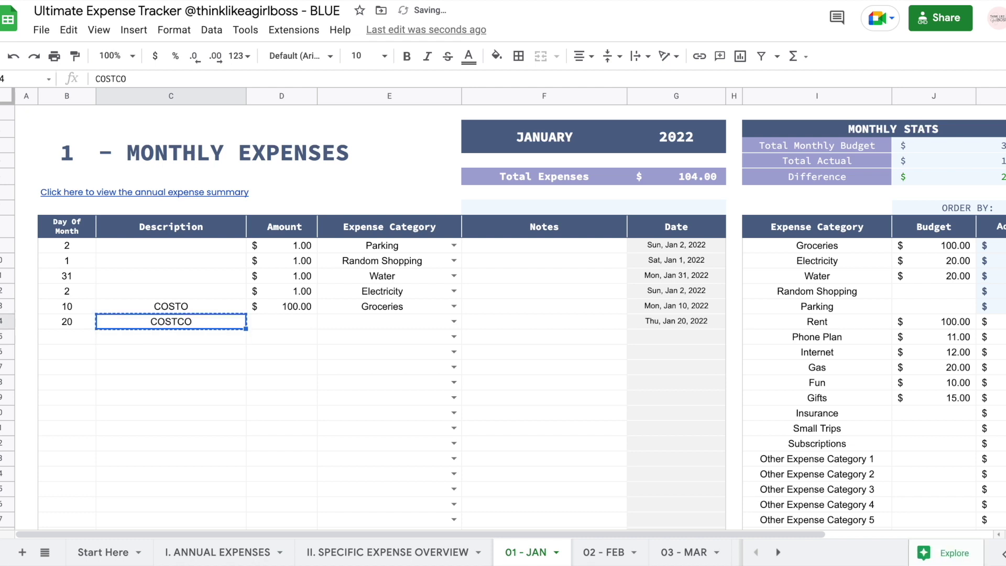
key("Up")
key("ctrl+v")
- Give the January 20 entry a 50 amount and Groceries category, then view the annual summary
left_click(281, 321)
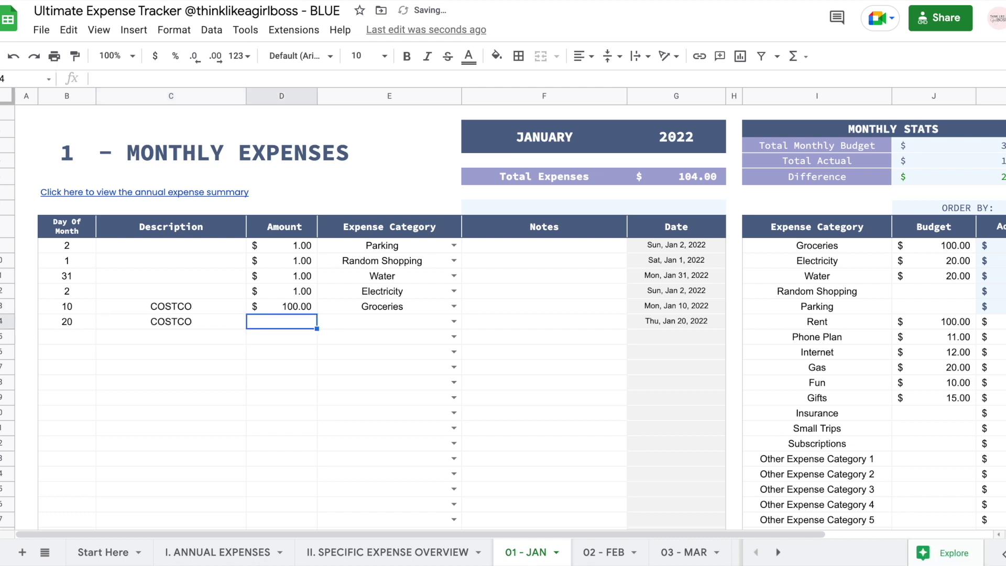
type("50")
key("Tab")
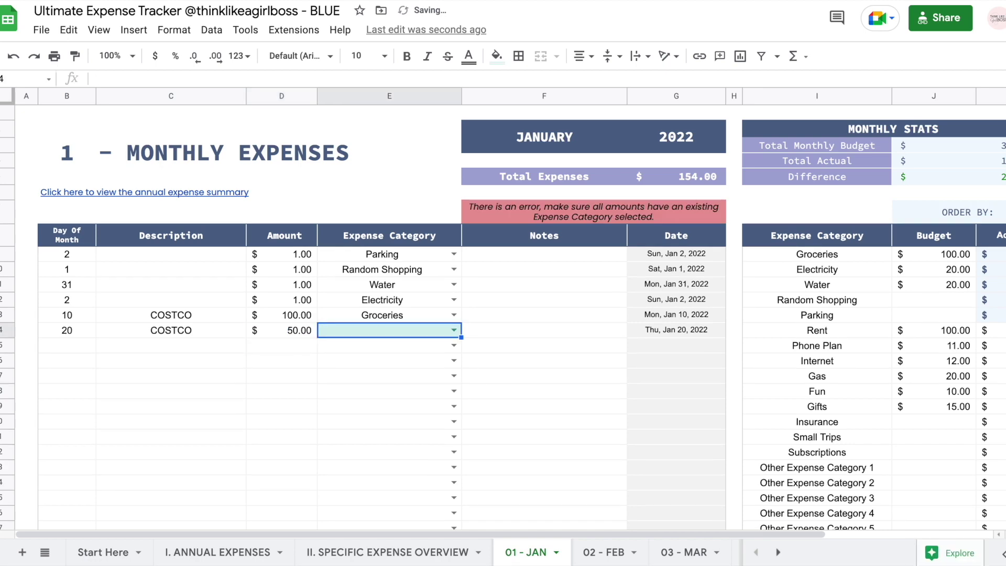
type("GROC")
key("Return")
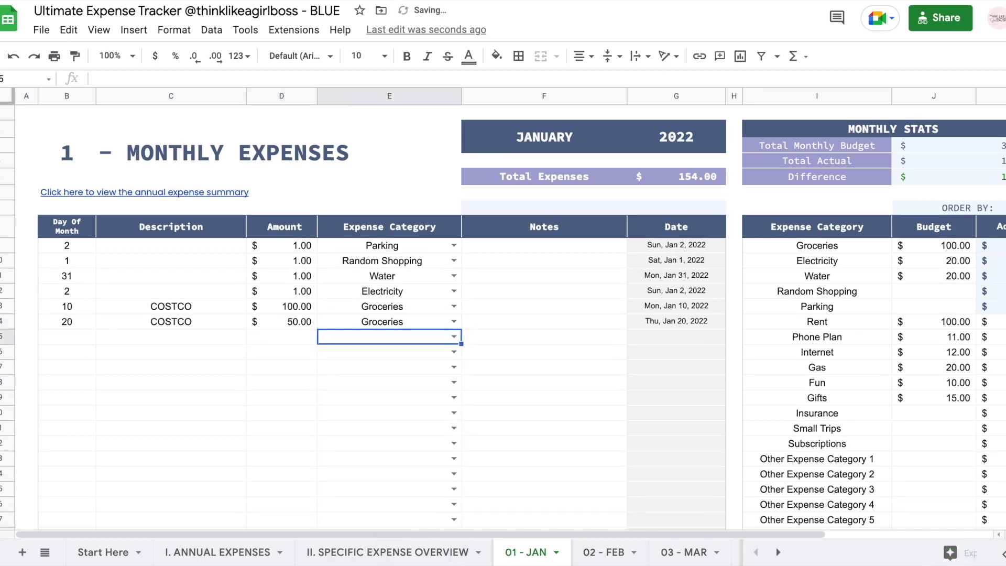
left_click(209, 550)
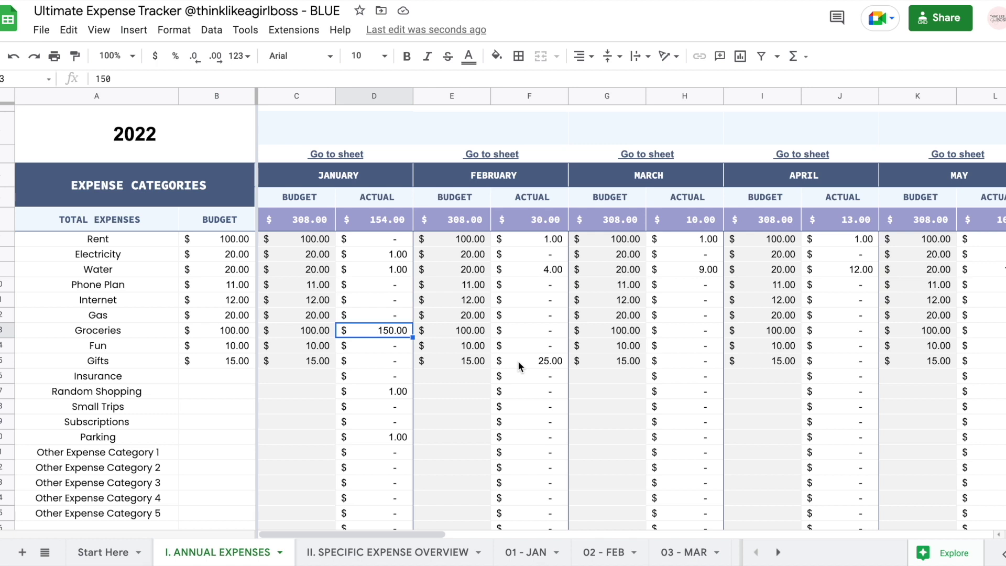
left_click(383, 240)
left_click(387, 314)
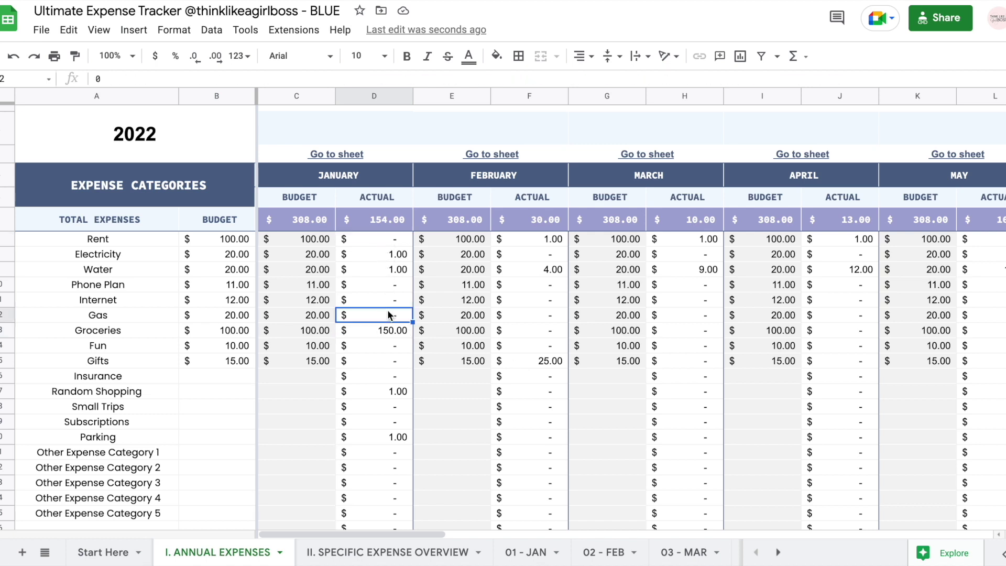
type("347865")
key("Return")
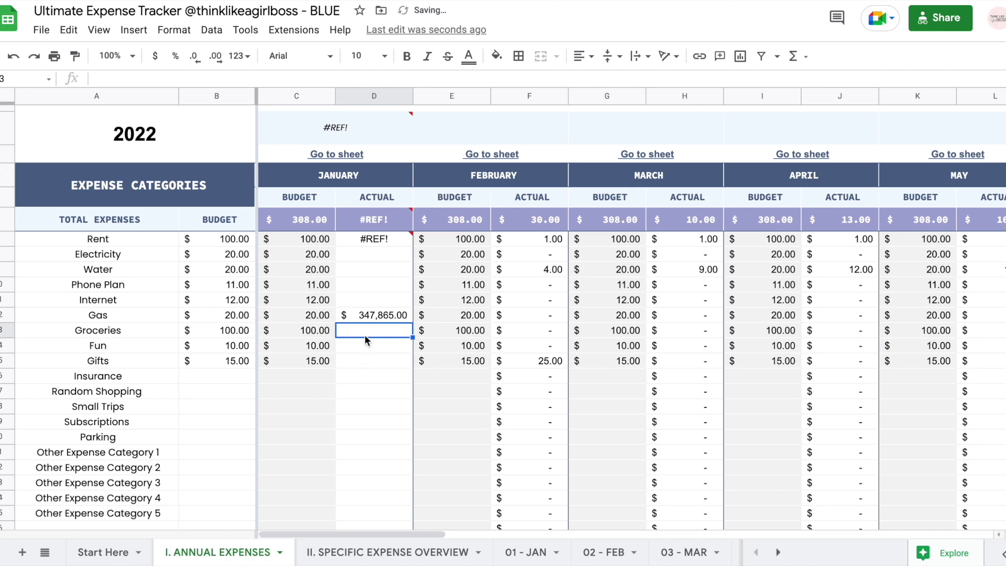
left_click(376, 314)
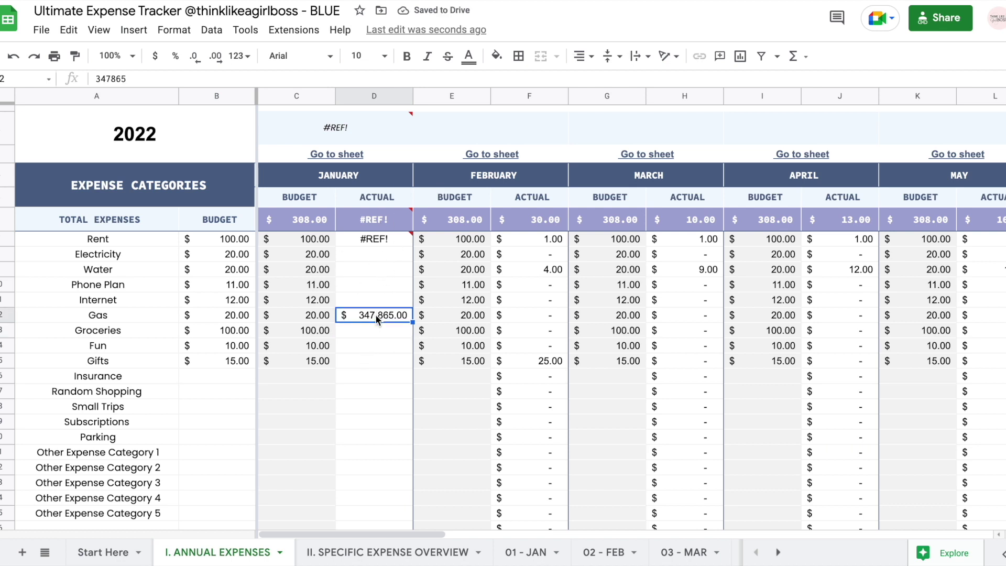
key("Delete")
key("Up")
key("Up")
key("Up")
key("Up")
key("Up")
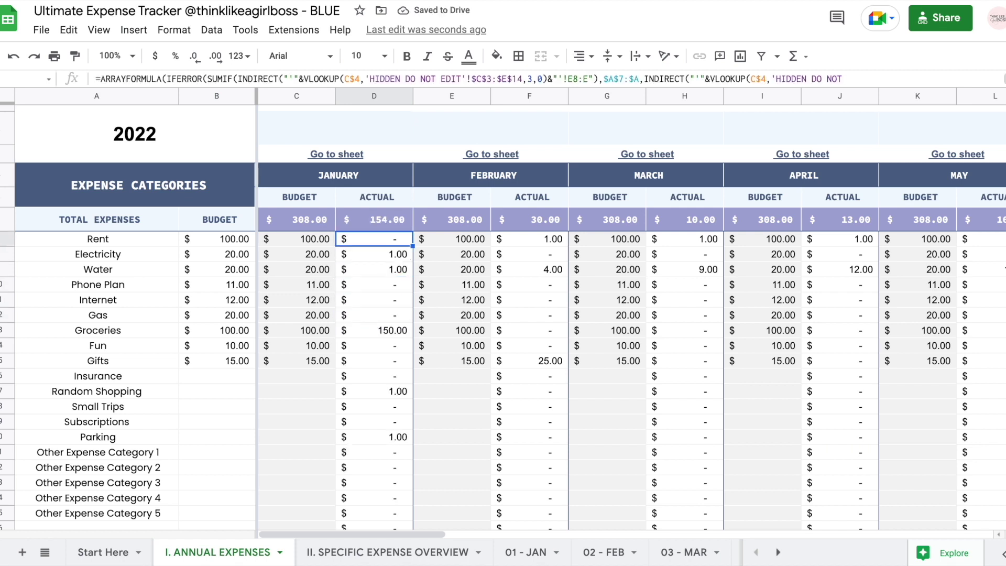
left_click(374, 254)
key("Up")
key("Delete")
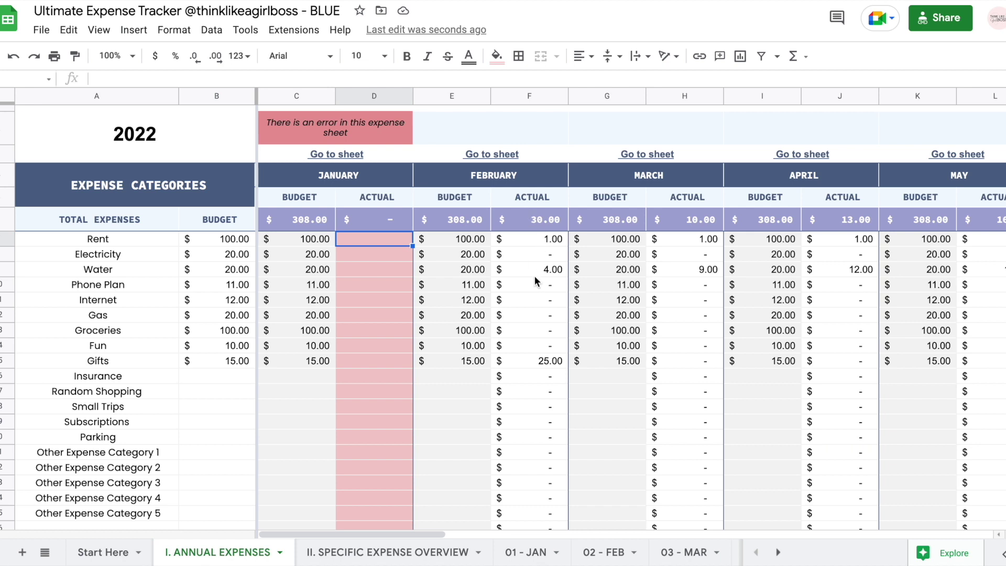
left_click(524, 239)
key("ctrl+c")
key("Left")
key("Left")
key("ctrl+v")
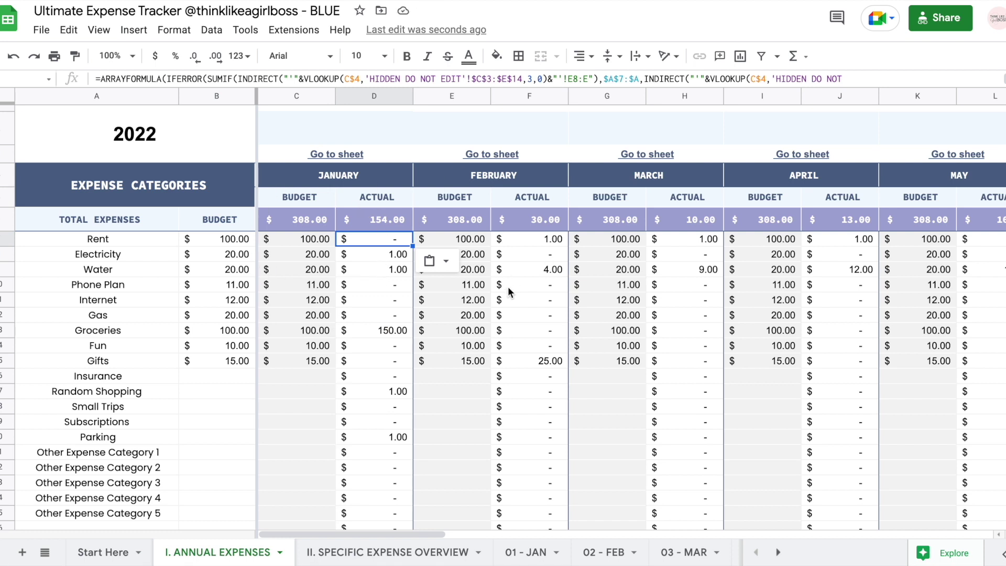
left_click(662, 152)
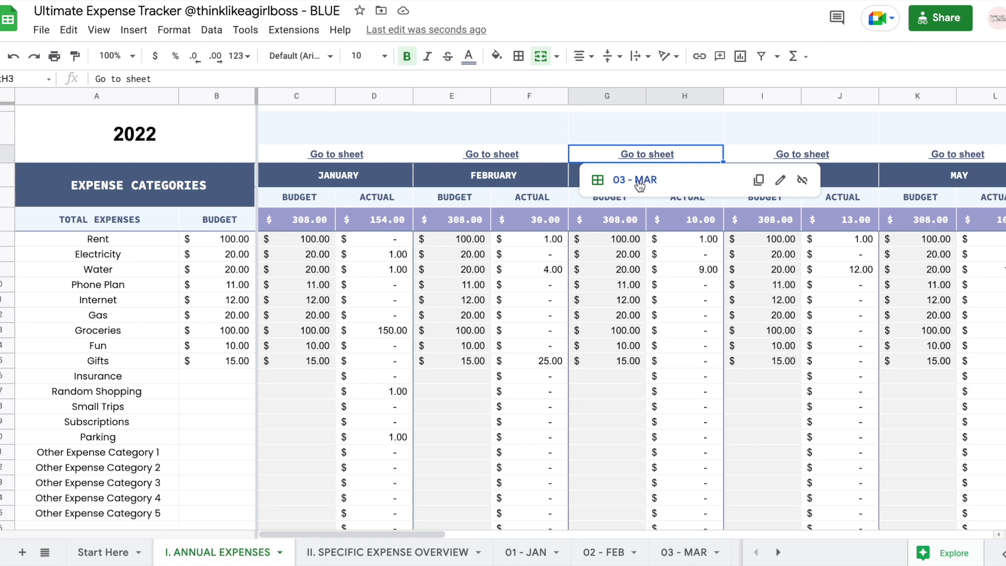
- Follow the annual summary link from 03 - MAR to I. ANNUAL EXPENSES
left_click(642, 181)
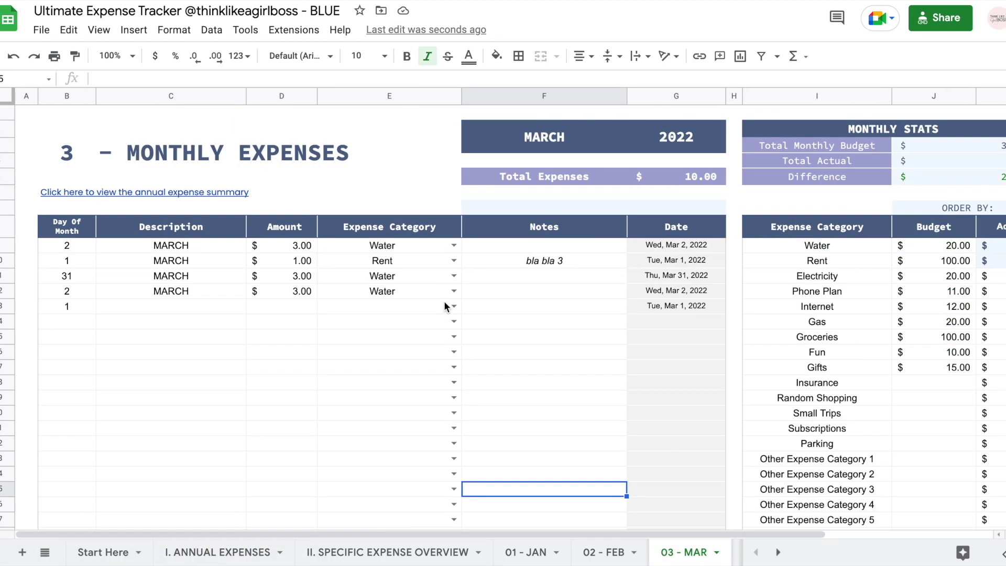
left_click(135, 193)
left_click(132, 217)
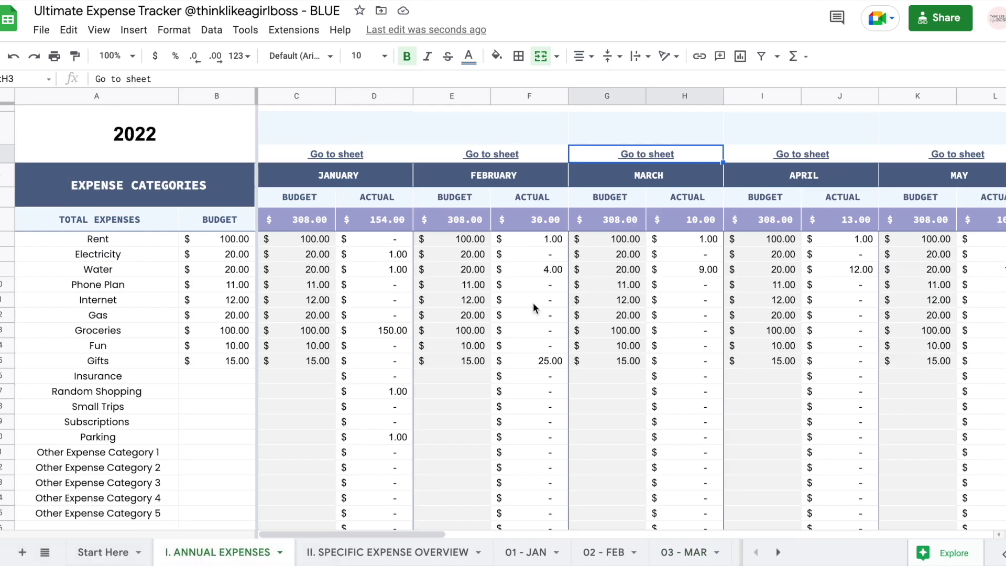
scroll(638, 310, "right", 15)
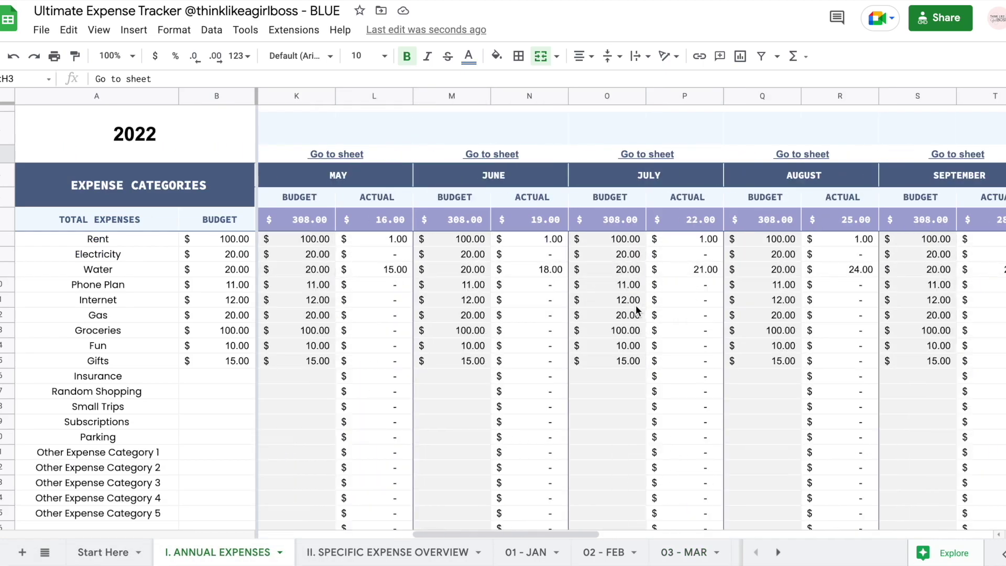
scroll(638, 310, "right", 6)
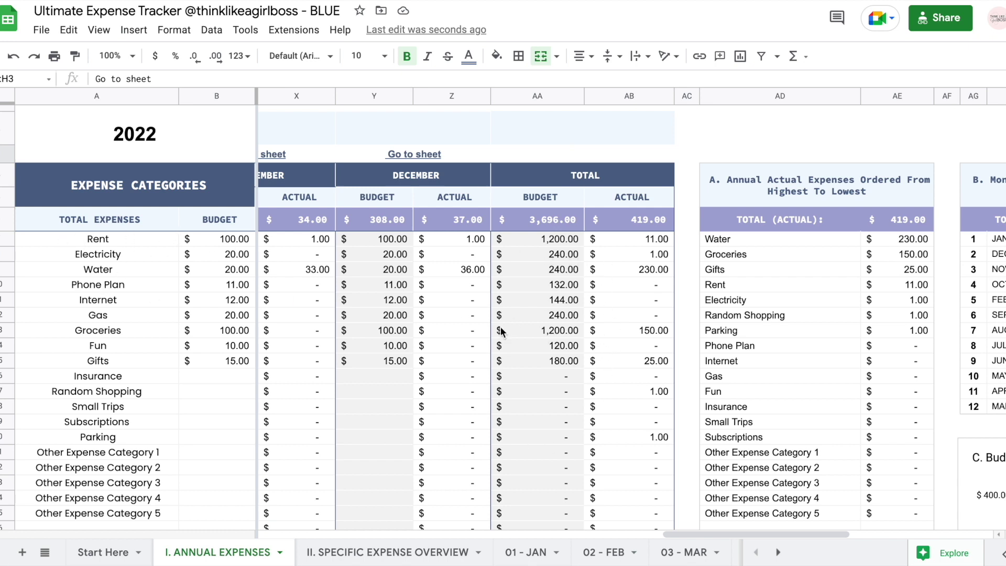
- Select the yearly budget and actual totals per category and table A's ranked expenses
left_click_drag(550, 242, 539, 371)
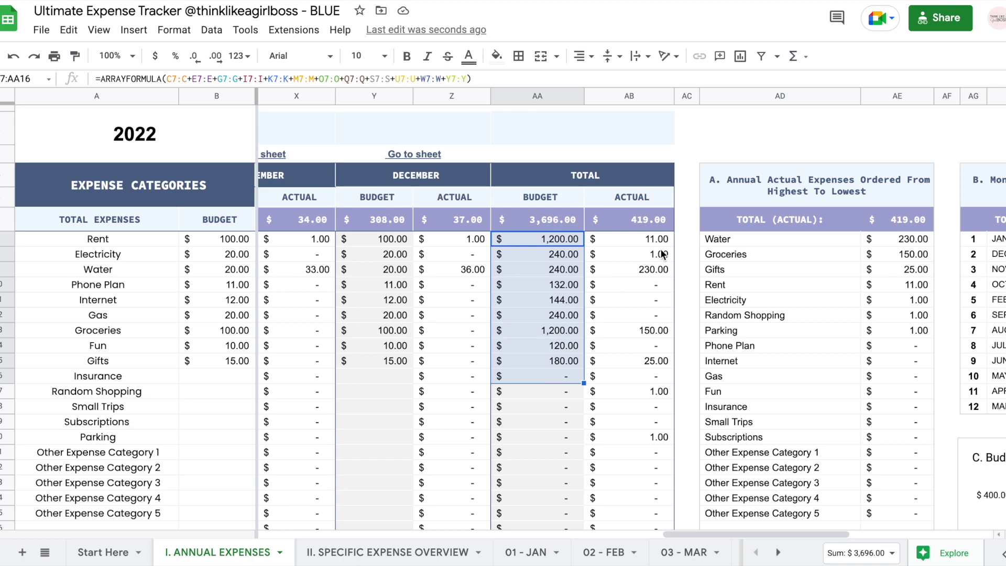
left_click_drag(653, 243, 652, 467)
scroll(652, 466, "right", 6)
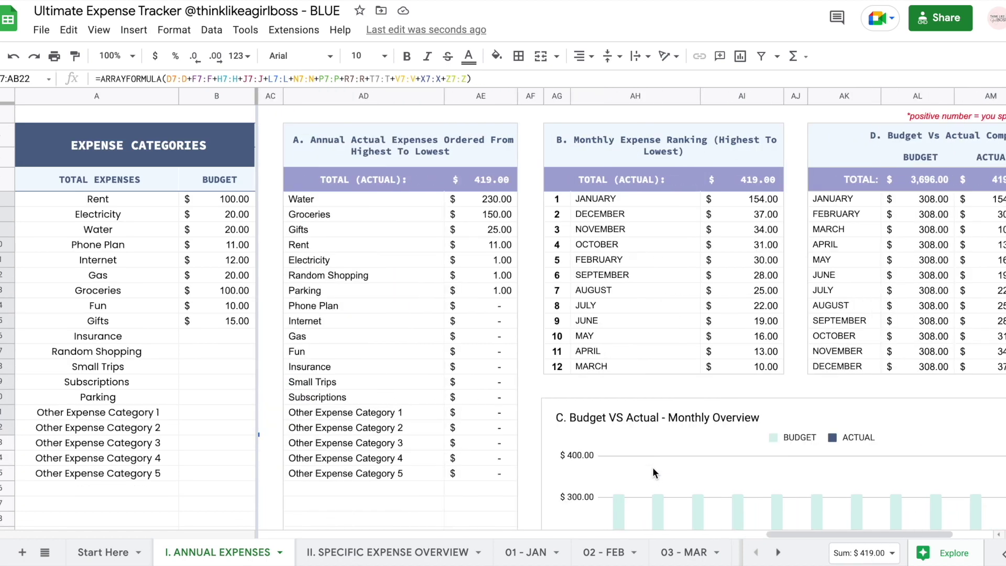
left_click_drag(482, 149, 460, 492)
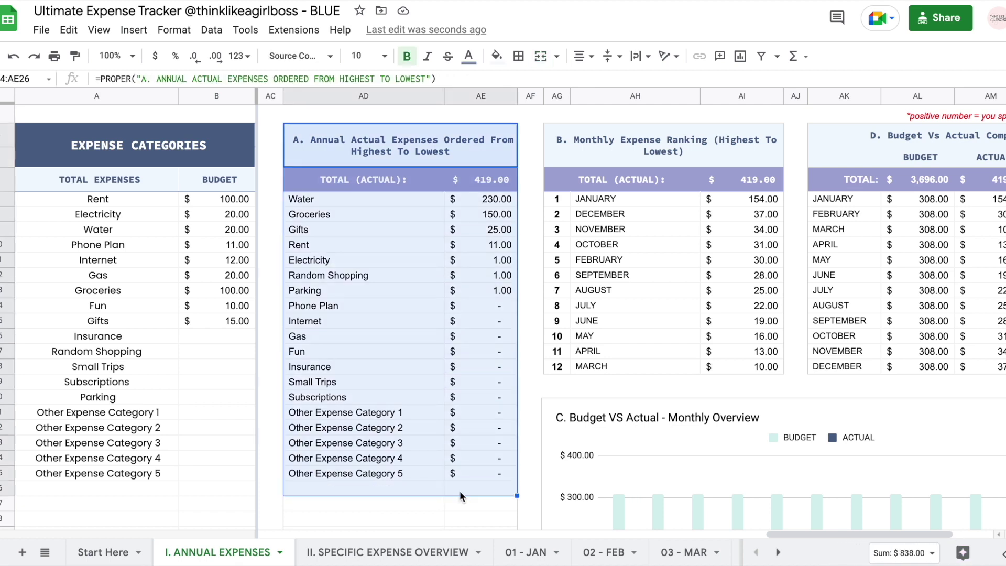
- Inspect table A's ranking, including Water's 230 total and Other Expense Category 5
left_click(372, 227)
key("Up")
key("Up")
key("Right")
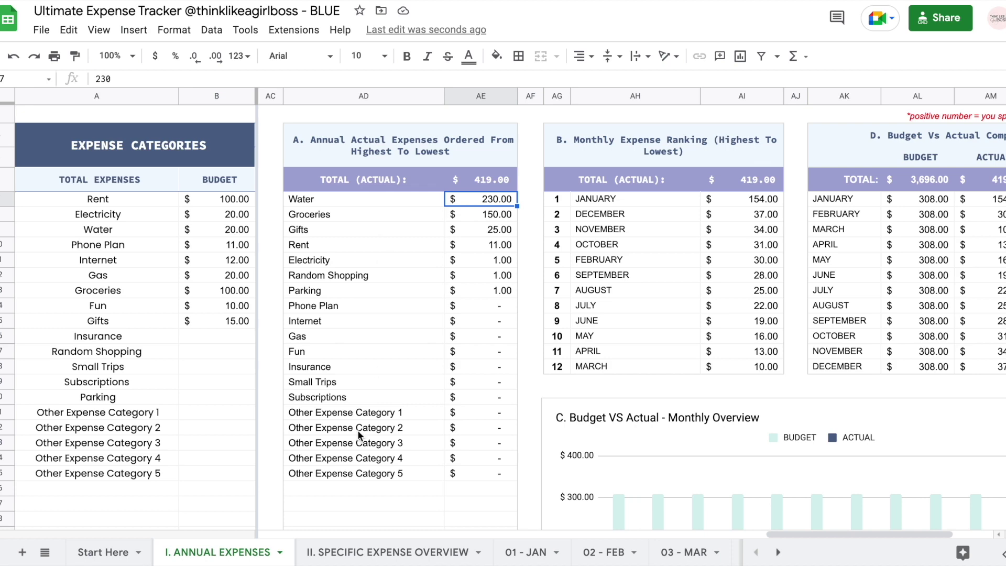
left_click(501, 473)
scroll(477, 246, "right", 3)
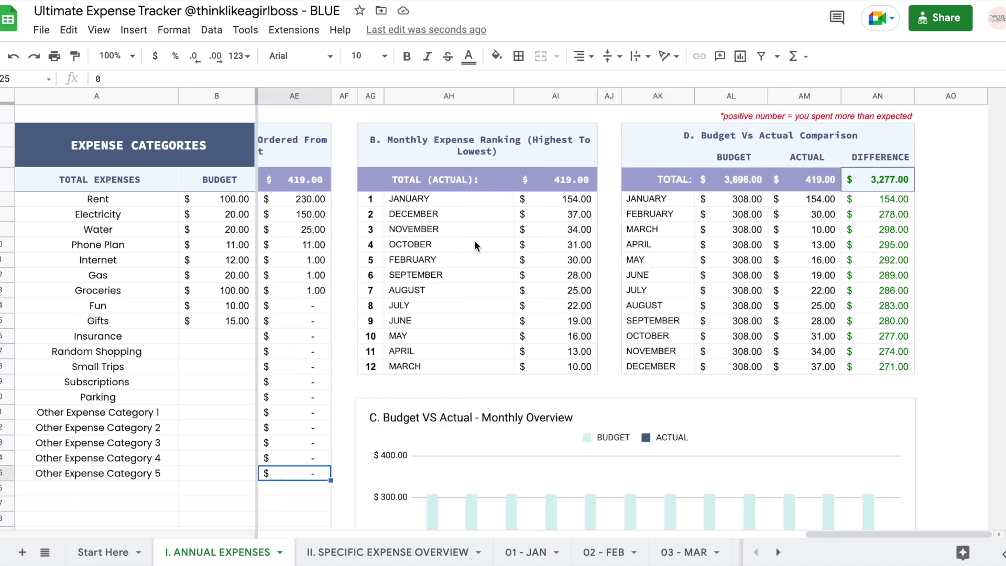
- Check the monthly ranking: January 154.00 at the top, March 10.00 at the bottom
left_click(455, 202)
key("Right")
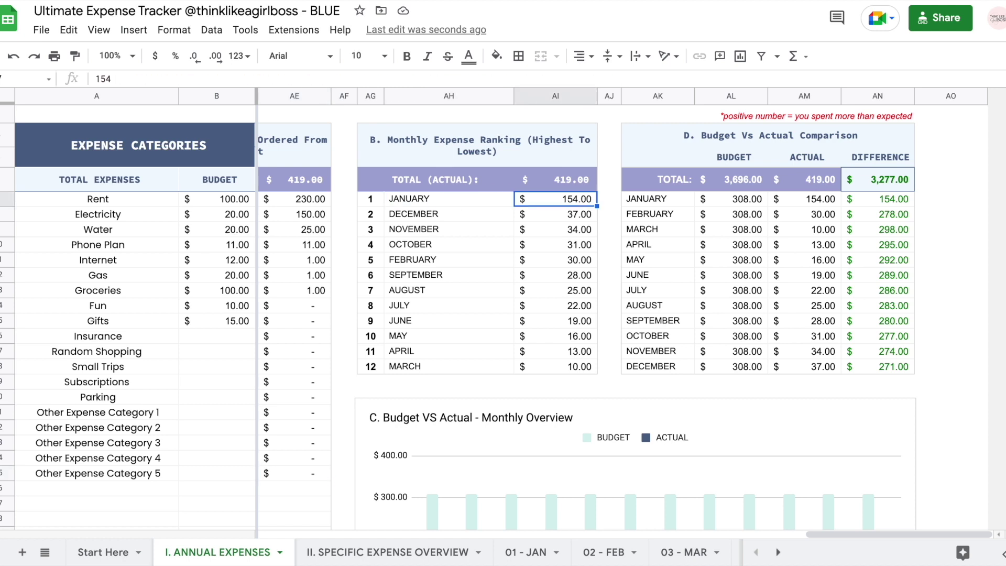
key("Left")
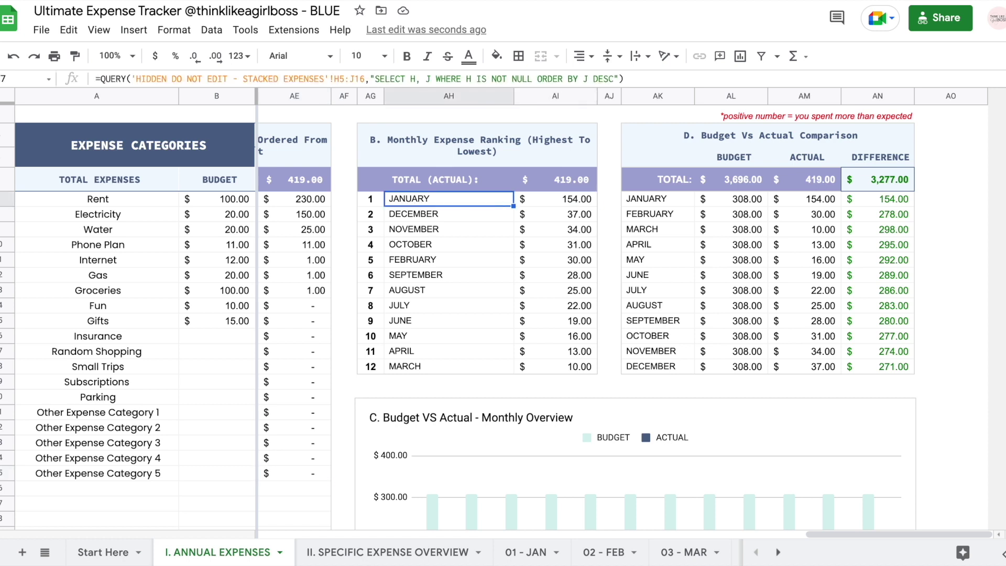
key("ctrl+Down")
key("Right")
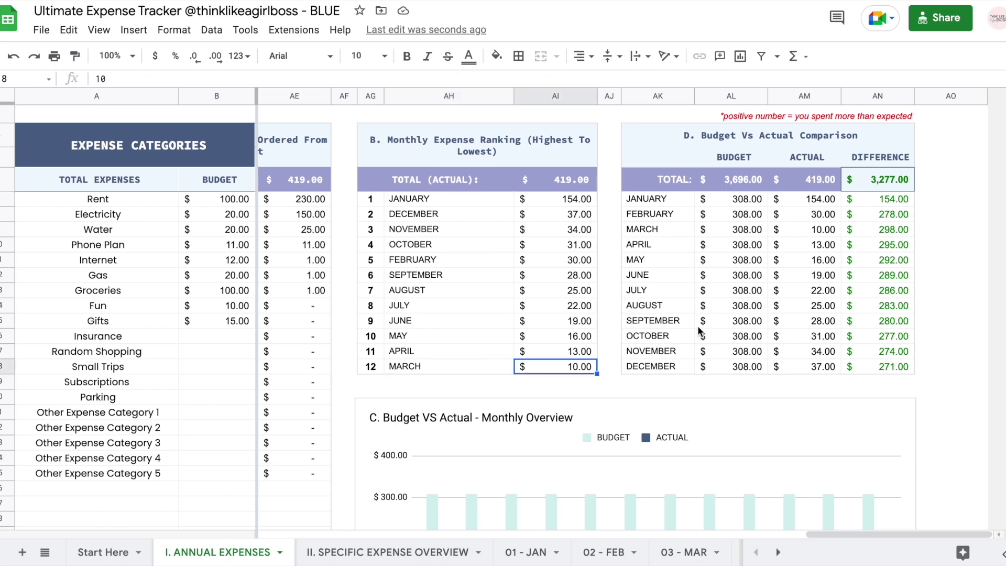
- Inspect January's Budget Vs Actual Comparison formulas, then open 01 - JAN
scroll(699, 330, "up", 1)
left_click(864, 167)
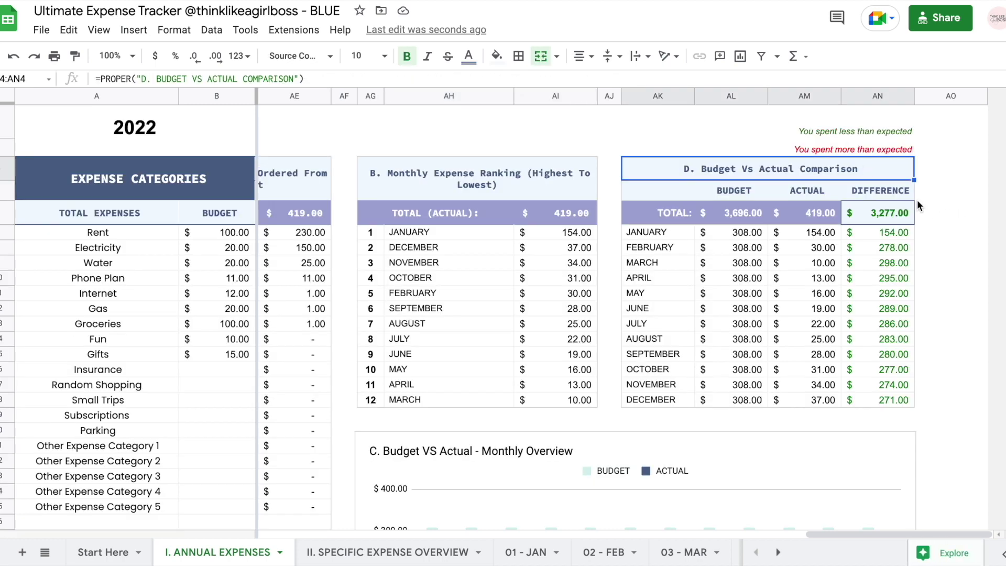
left_click(870, 232)
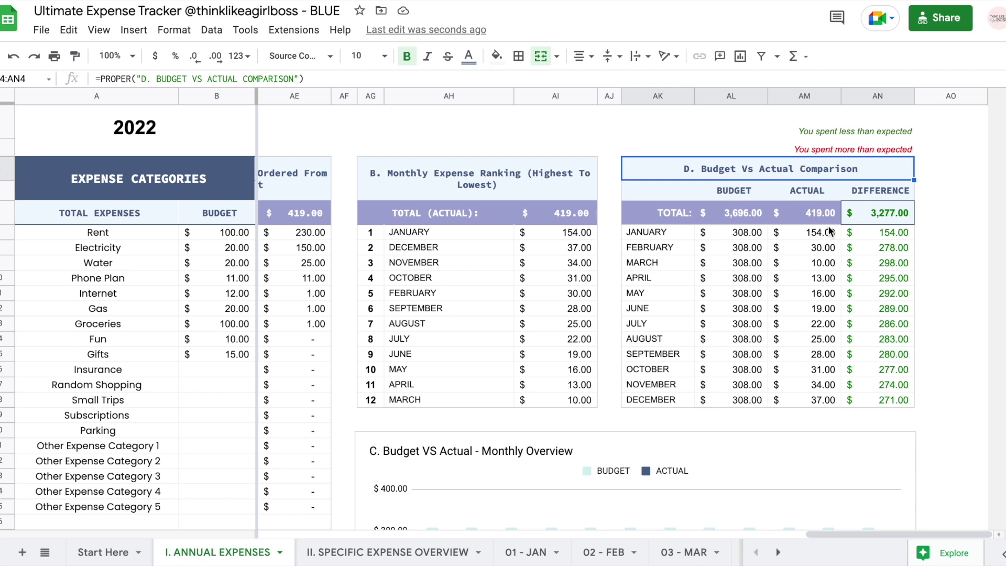
left_click(758, 237)
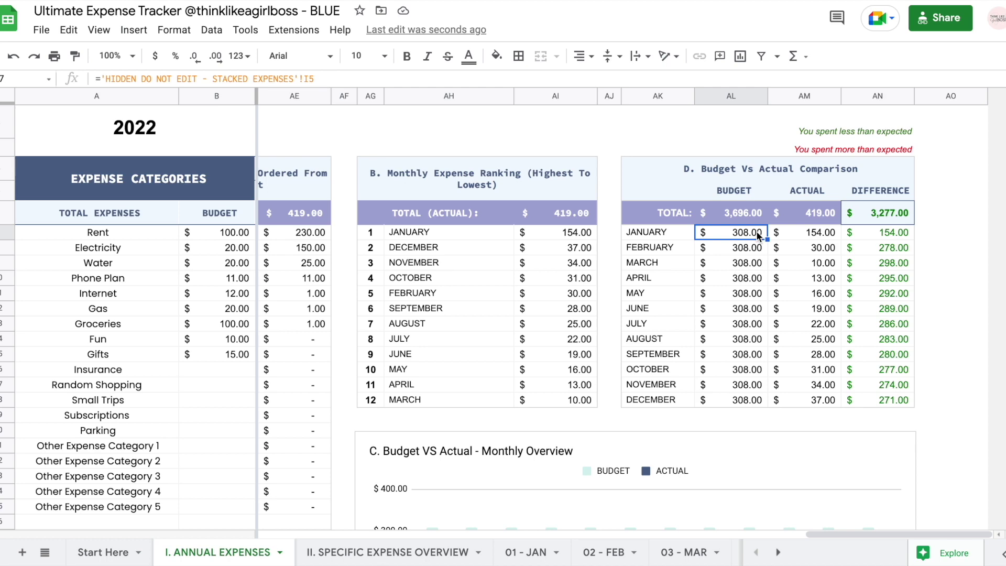
left_click(810, 235)
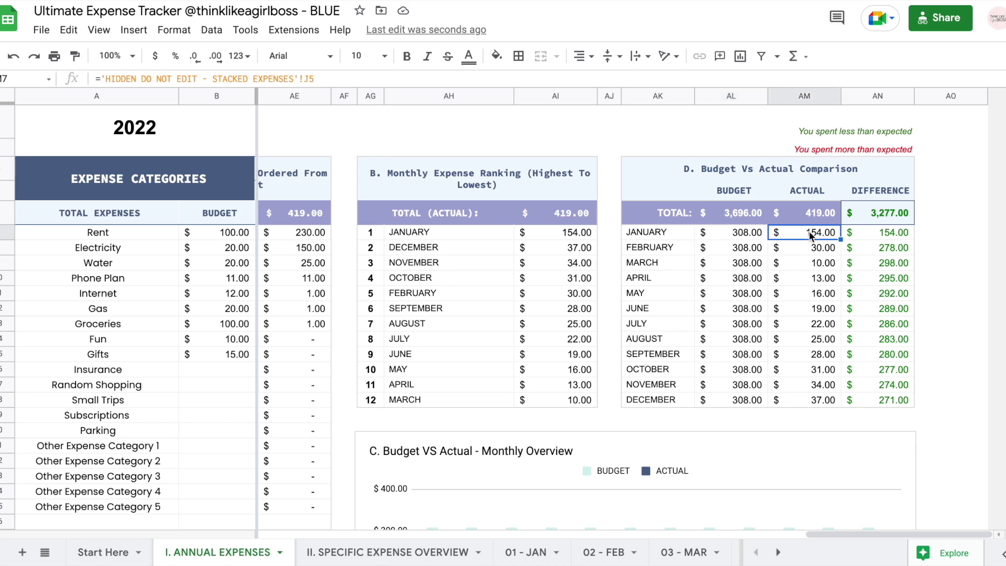
left_click(525, 552)
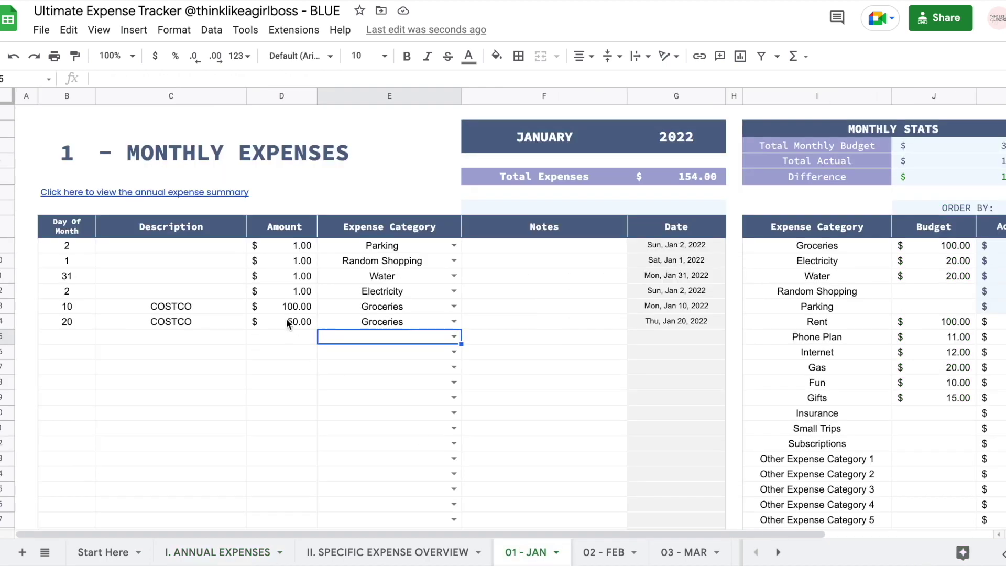
- Check the Total Monthly Budget formula and replace the COSTCO amount in D14 with 350
scroll(774, 144, "right", 3)
left_click(910, 149)
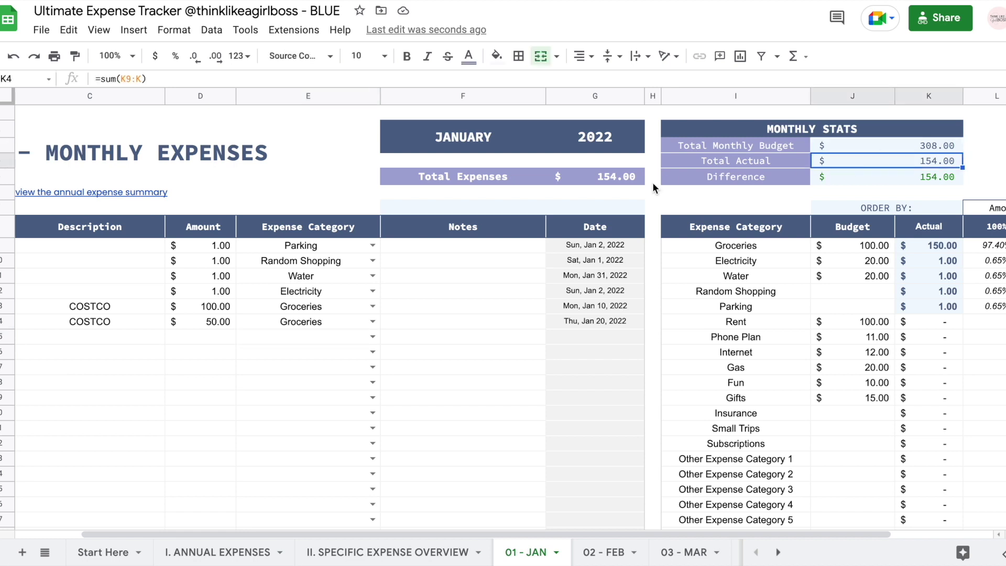
scroll(567, 247, "left", 2)
left_click(281, 336)
left_click(281, 321)
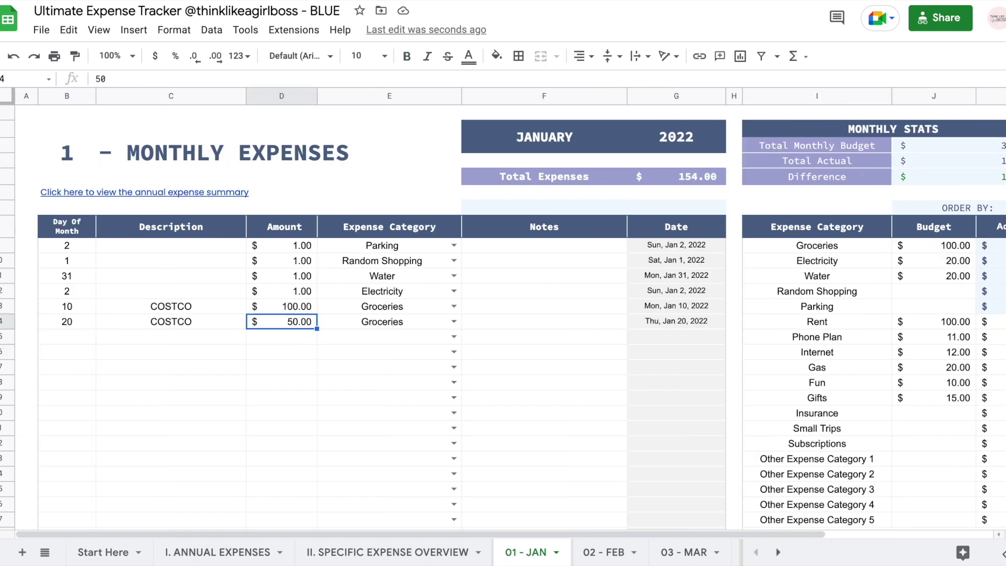
type("350")
key("Return")
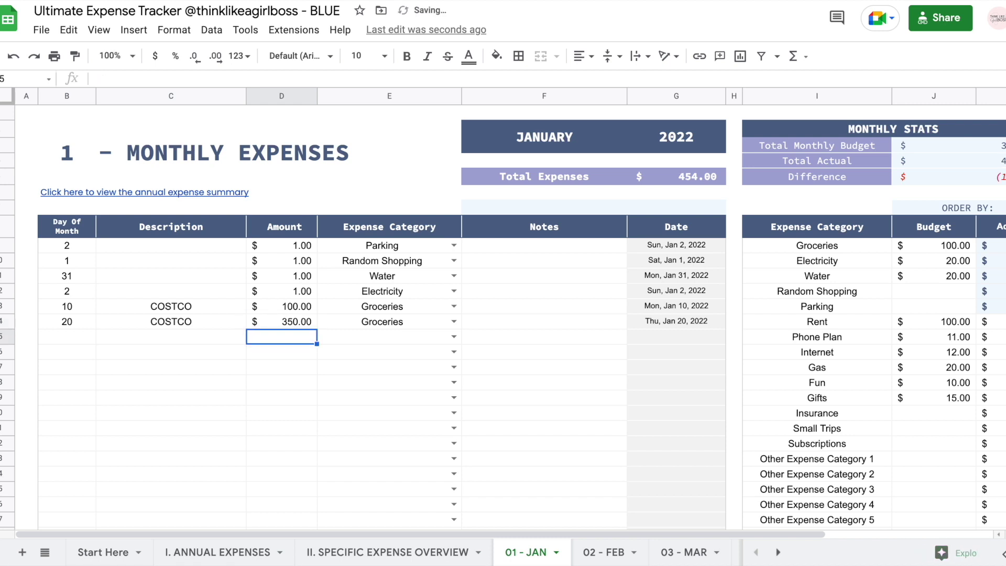
scroll(568, 377, "right", 2)
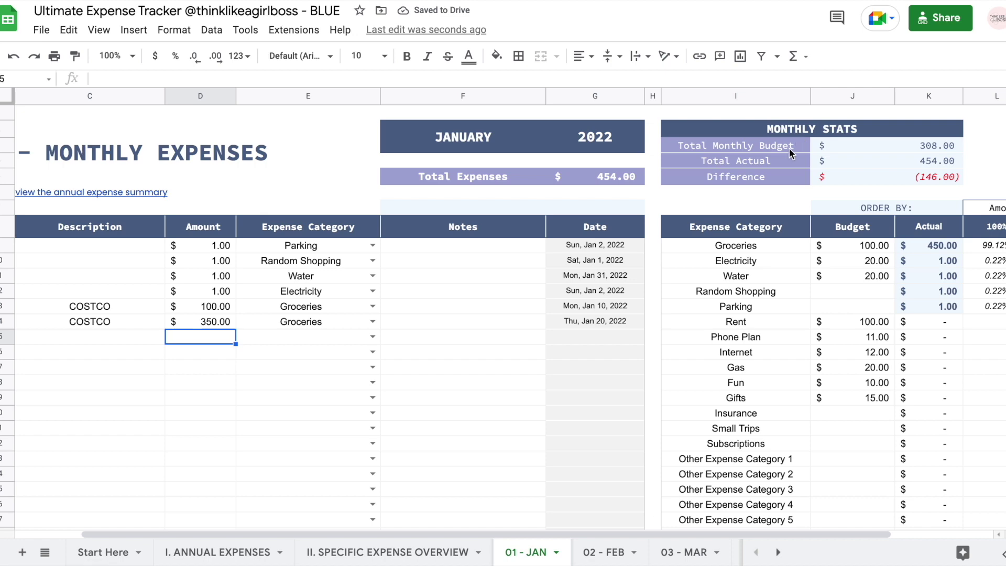
left_click(242, 554)
left_click(890, 229)
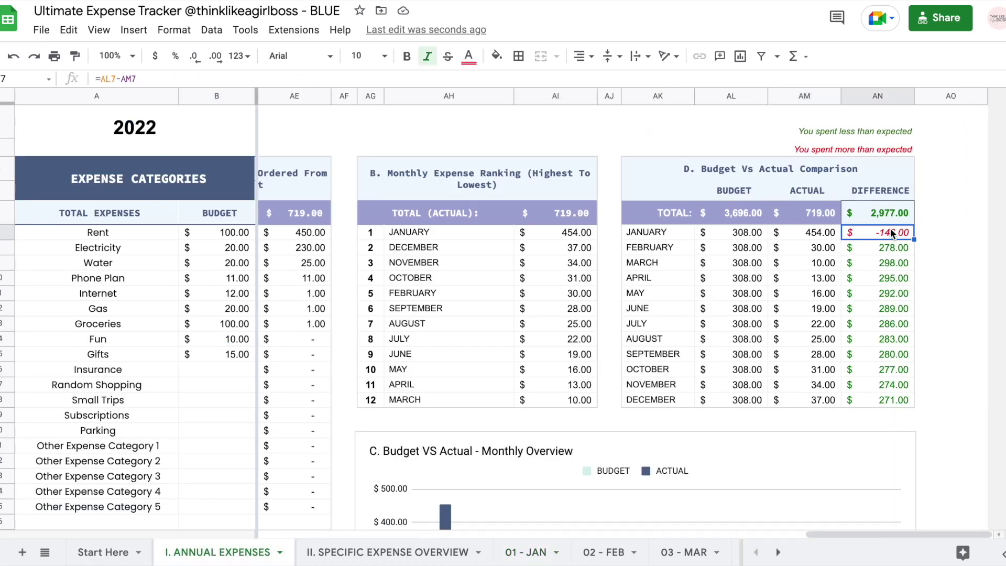
scroll(890, 227, "down", 3)
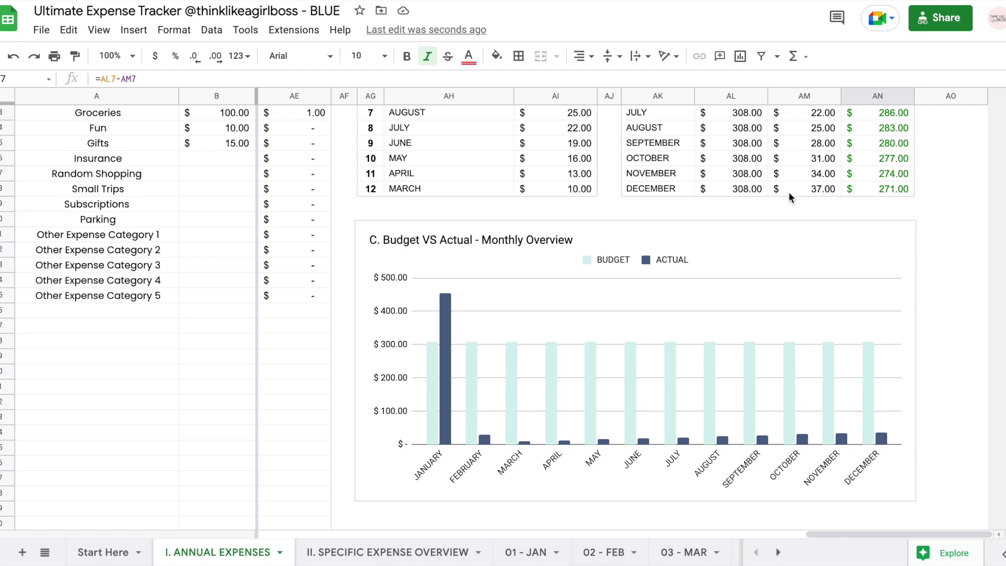
scroll(793, 199, "up", 5)
scroll(825, 167, "down", 3)
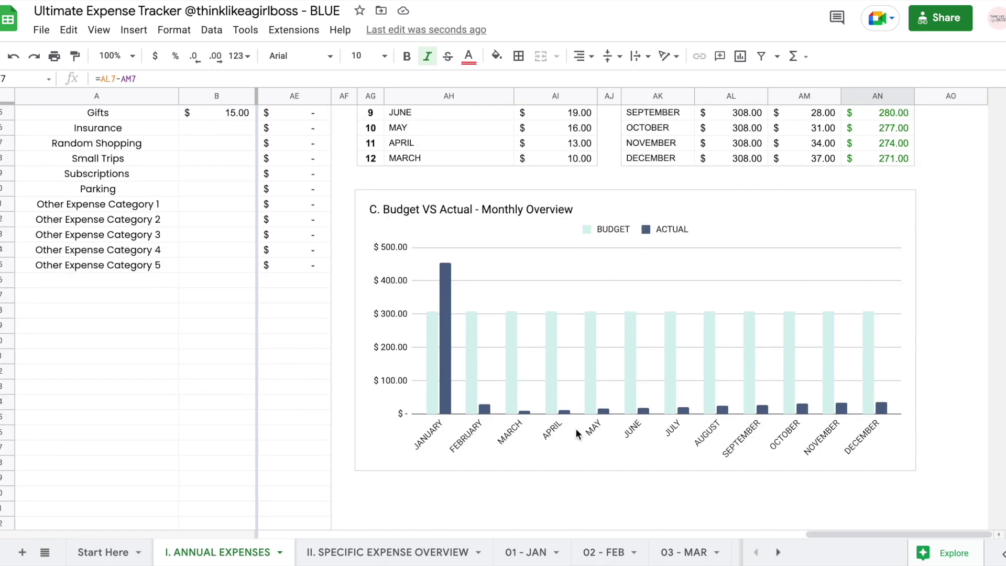
scroll(605, 423, "up", 5)
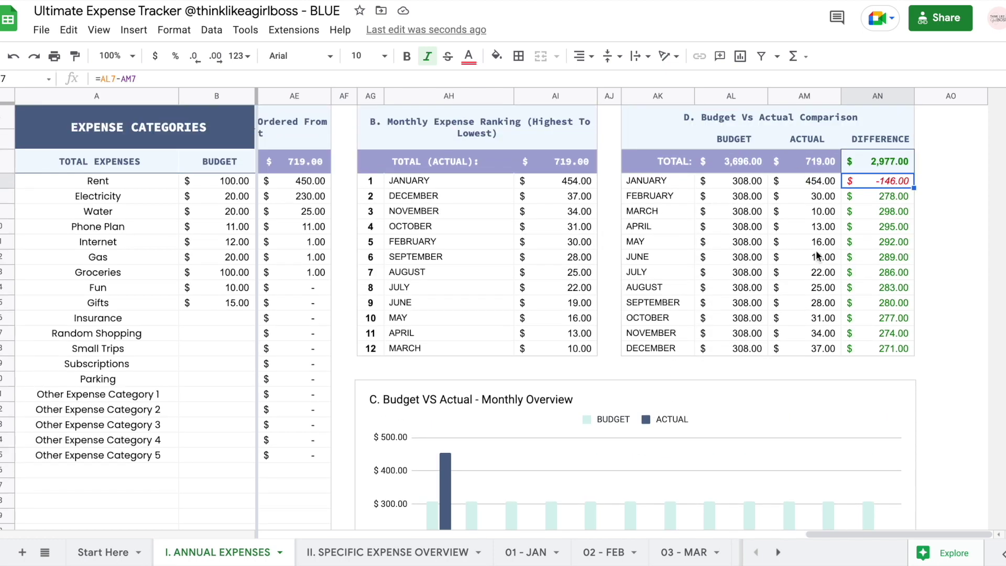
left_click(525, 551)
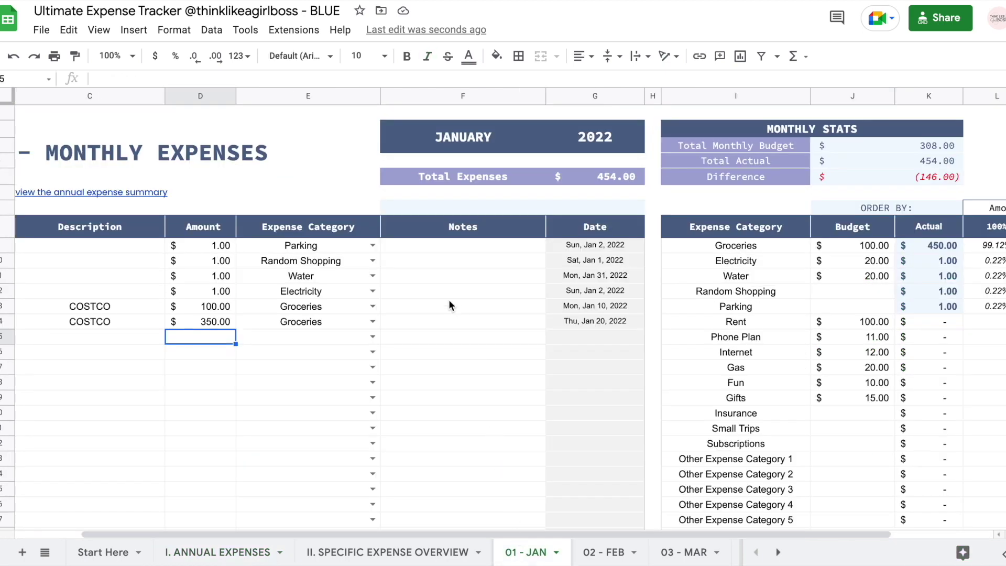
- Try days 30 and 32 in the next empty Day Of Month cell and check the generated date
scroll(449, 300, "left", 3)
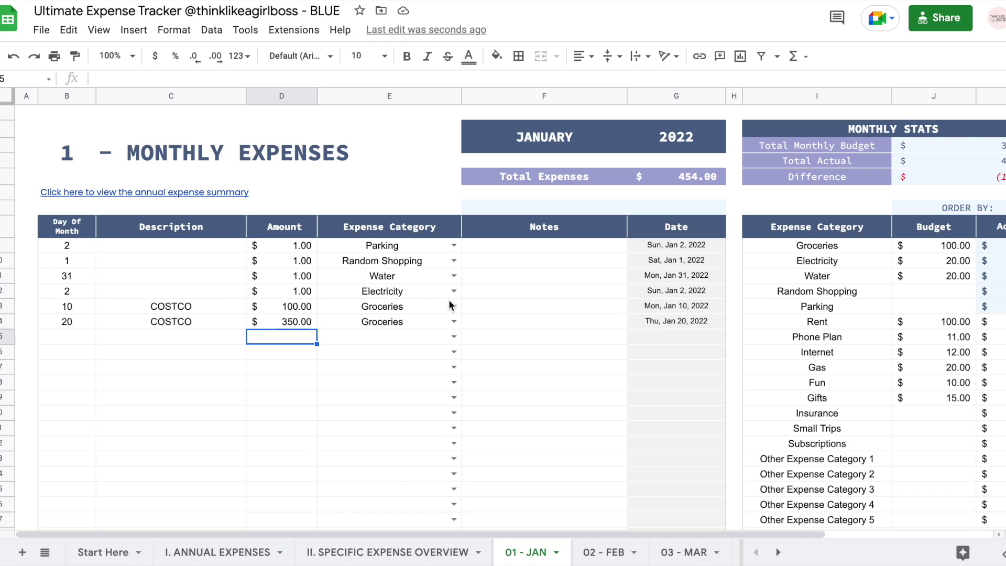
left_click_drag(68, 246, 545, 397)
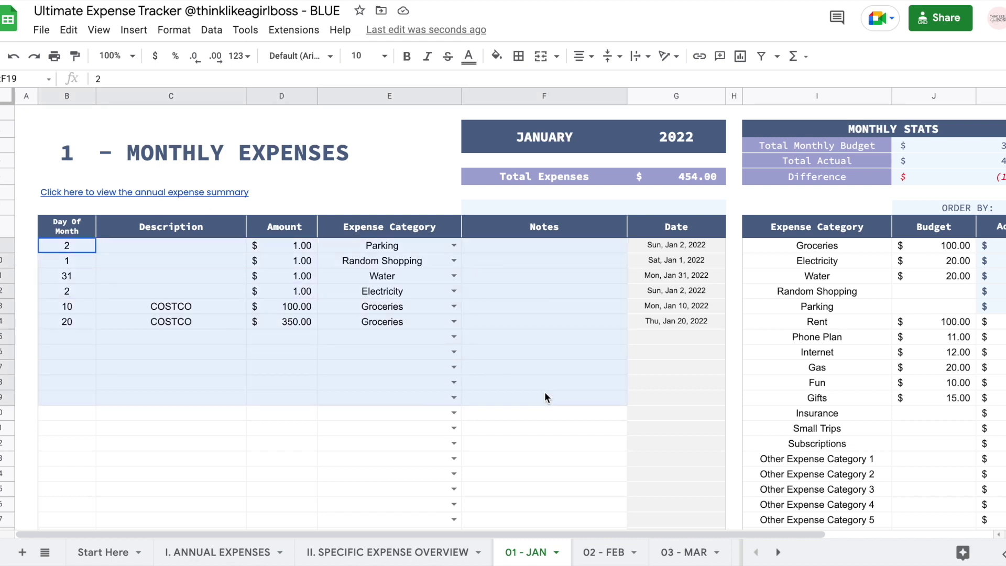
left_click(66, 305)
left_click(67, 336)
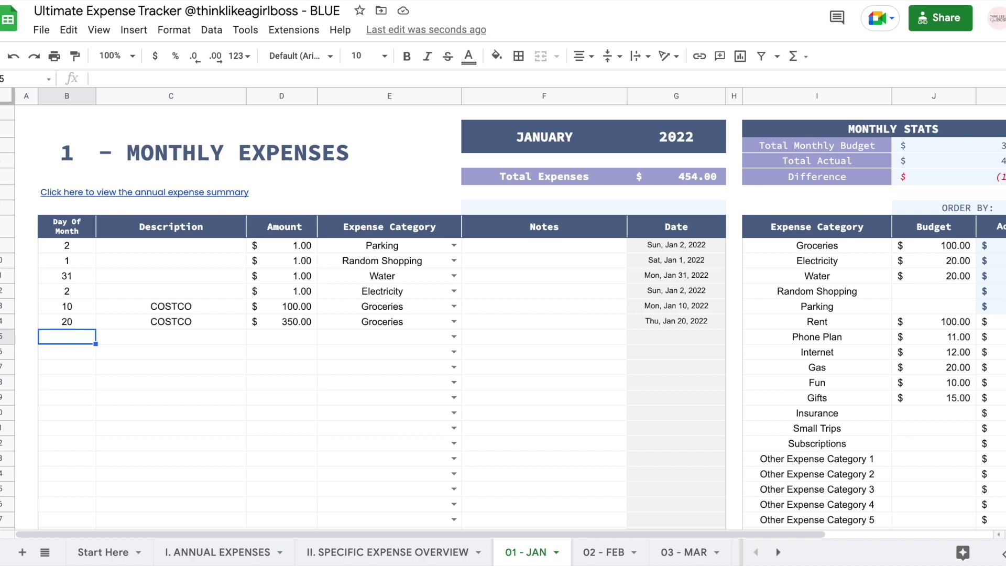
type("30")
key("Return")
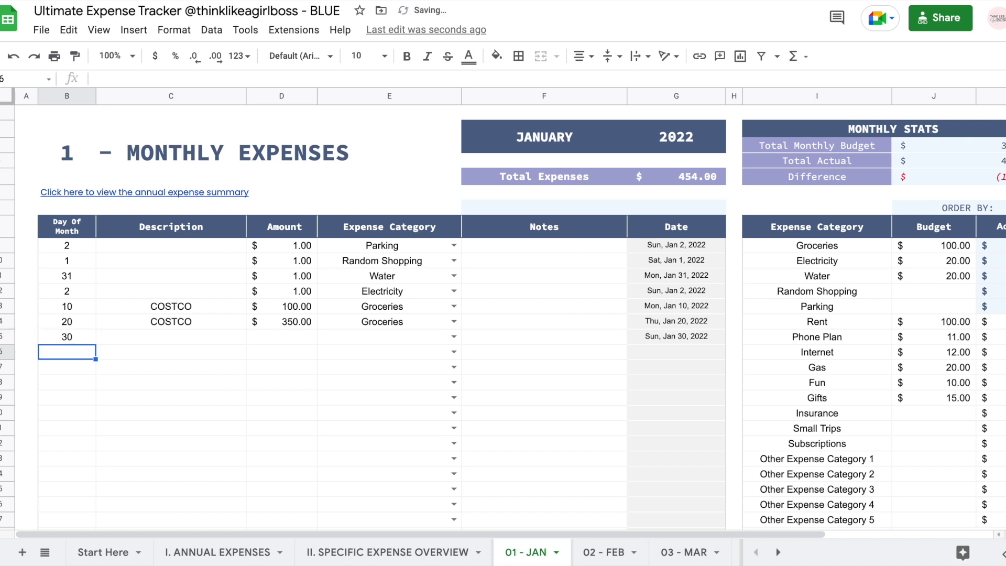
left_click(673, 338)
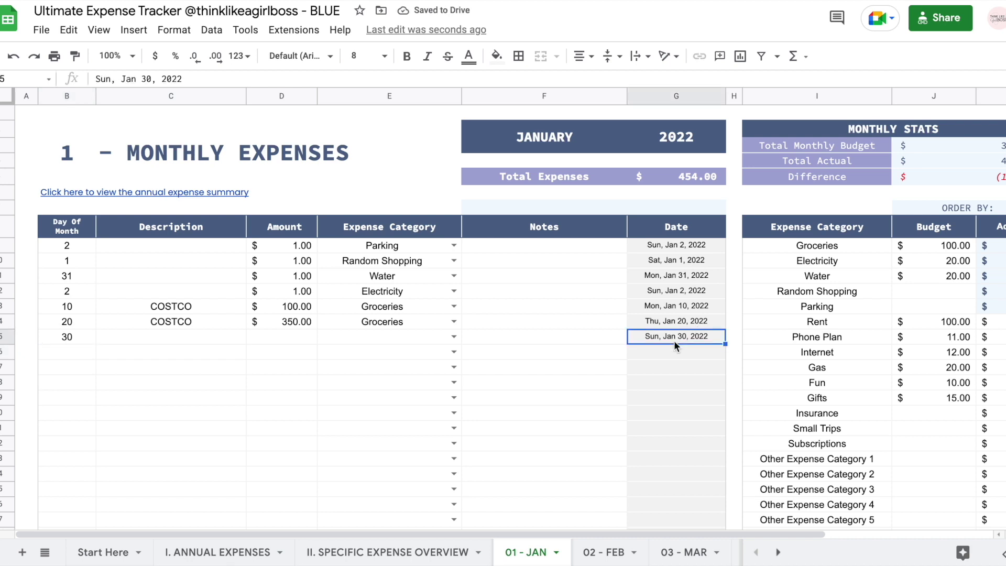
key("Left")
key("Left")
key("Left")
key("Left")
key("Left")
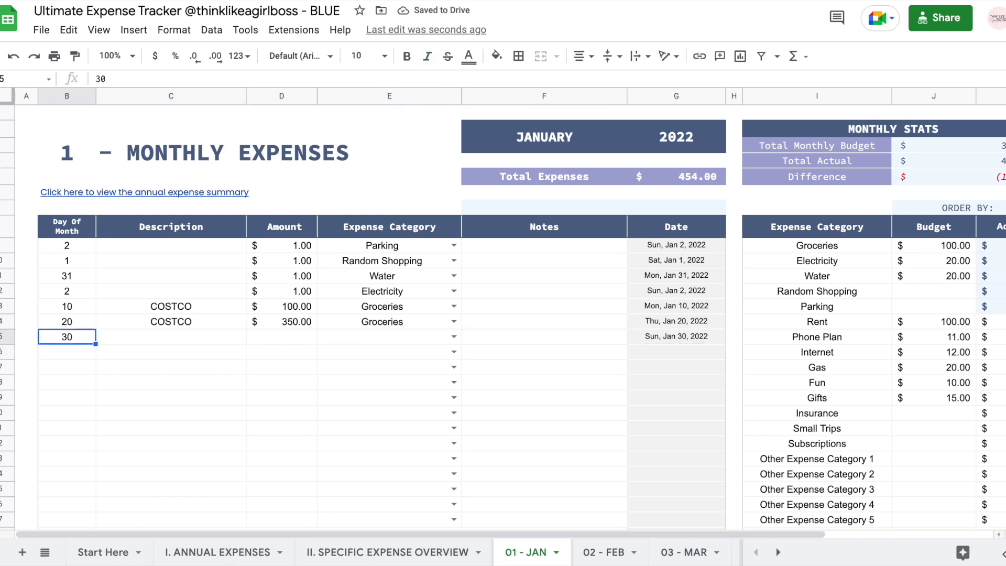
type("32")
key("Return")
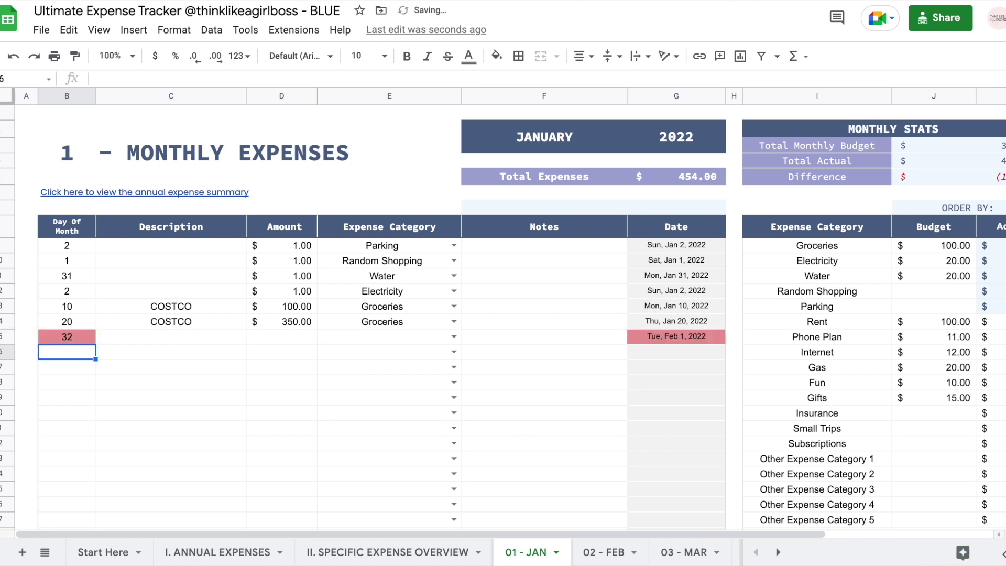
- Undo the trial entries and set the TARGET Electricity expense's day to 13
key("ctrl+z")
key("ctrl+z")
key("ctrl+z")
key("ctrl+z")
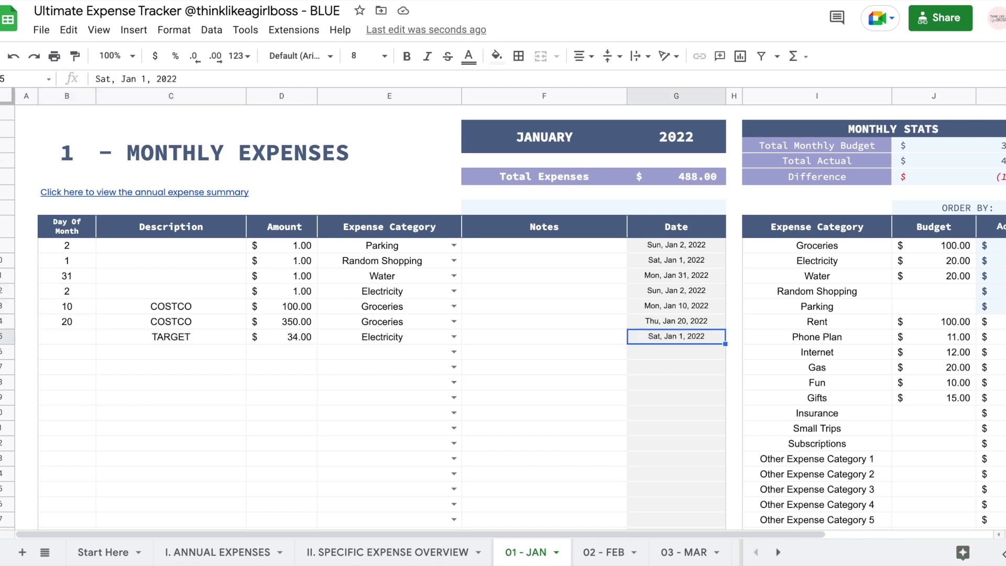
key("ctrl+z")
key("ctrl+z")
type("13")
key("Return")
- Review the Parking expense's category choices unchanged and move to I. ANNUAL EXPENSES
left_click(675, 412)
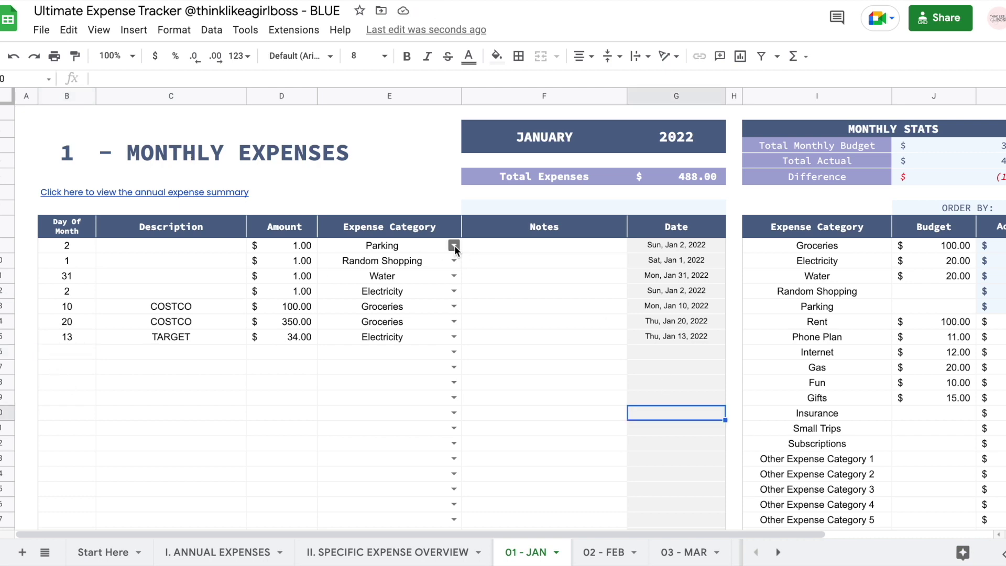
left_click(454, 246)
scroll(383, 388, "down", 2)
left_click(543, 337)
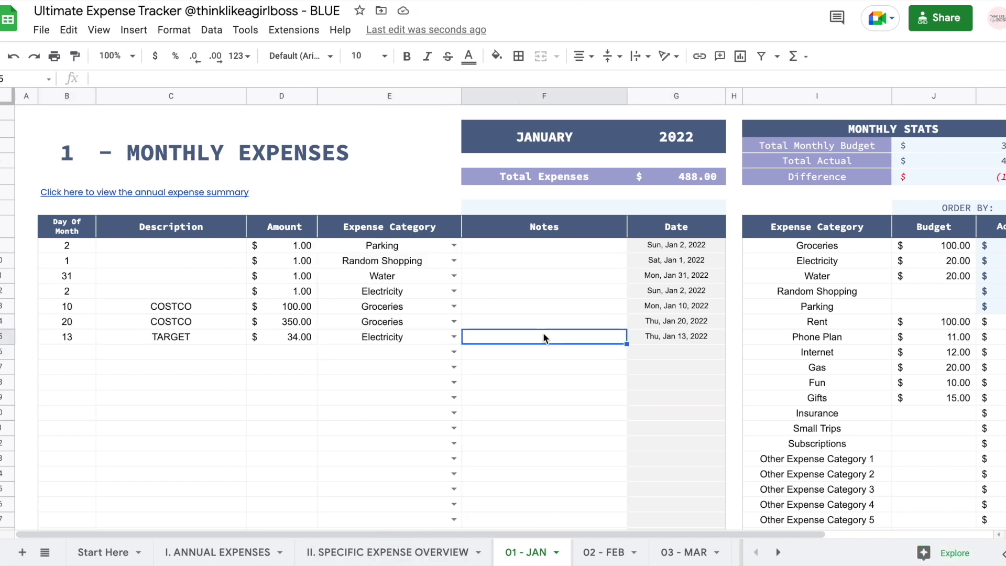
left_click(218, 551)
- Add NEW EXPENSE to the annual expense category list
left_click_drag(121, 238, 104, 382)
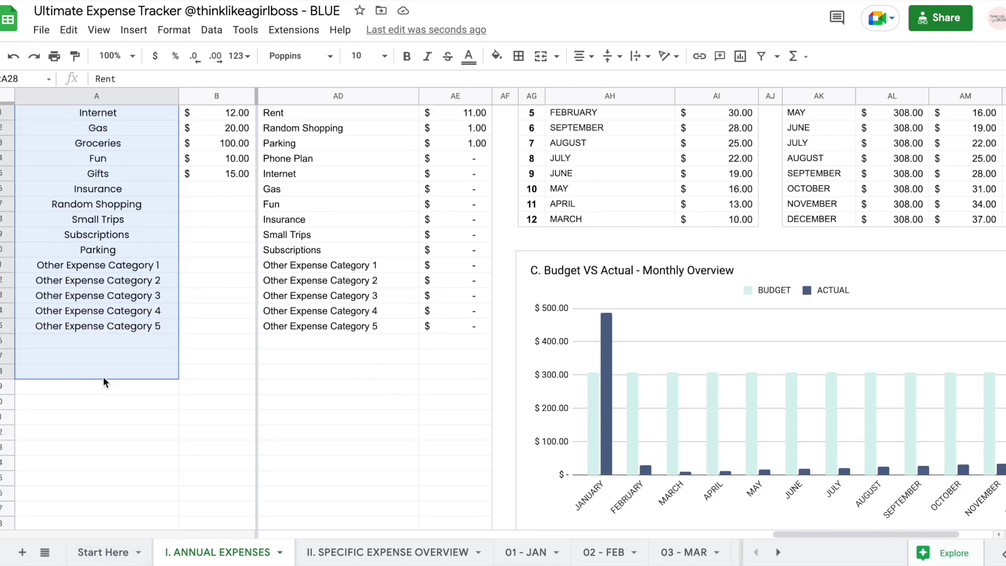
left_click(106, 341)
left_click(513, 545)
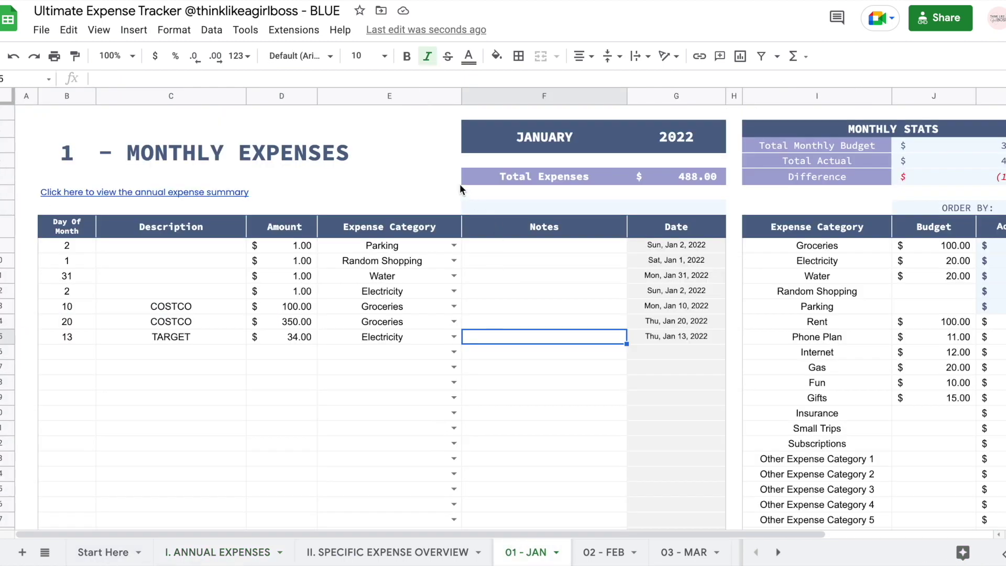
left_click(453, 246)
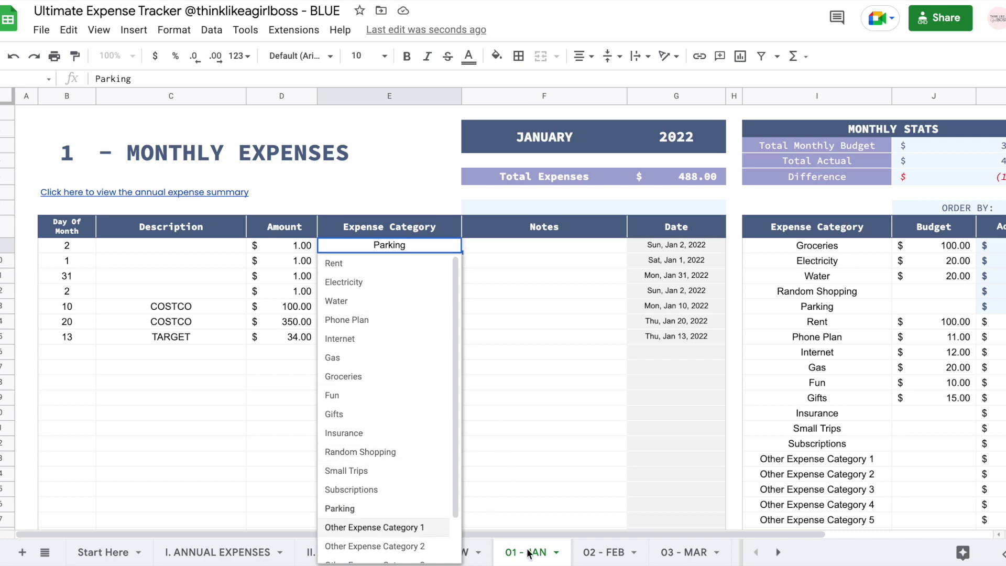
type("NEW E")
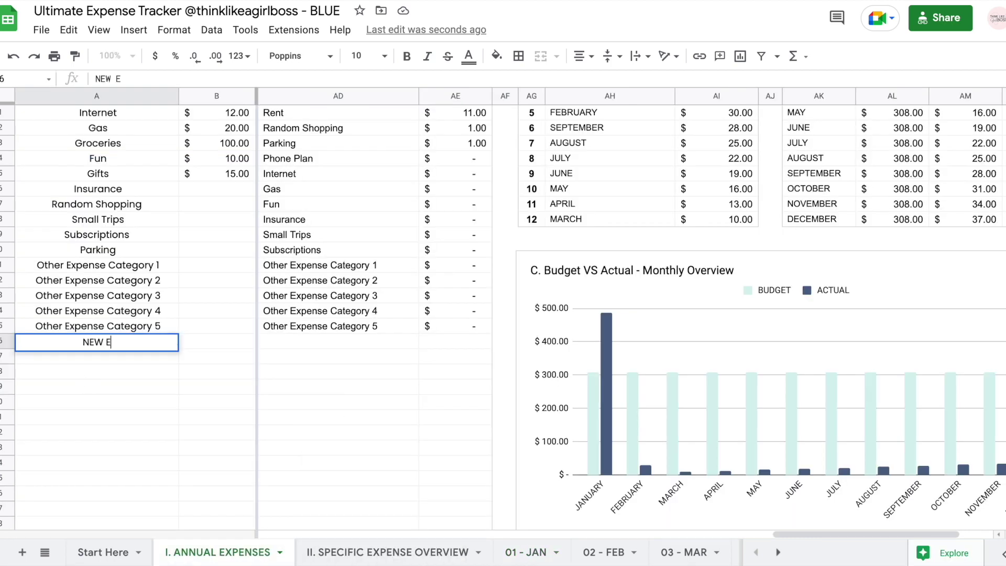
type("XPENSE")
key("Return")
- Recategorise January's first $1.00 Parking expense as NEW EXPENSE
left_click(525, 552)
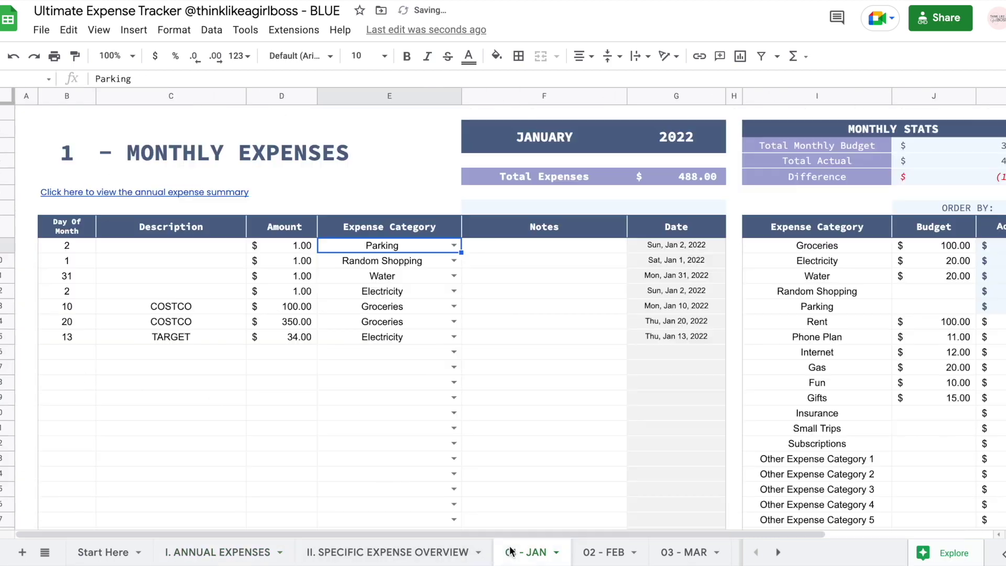
left_click(453, 245)
scroll(409, 503, "down", 3)
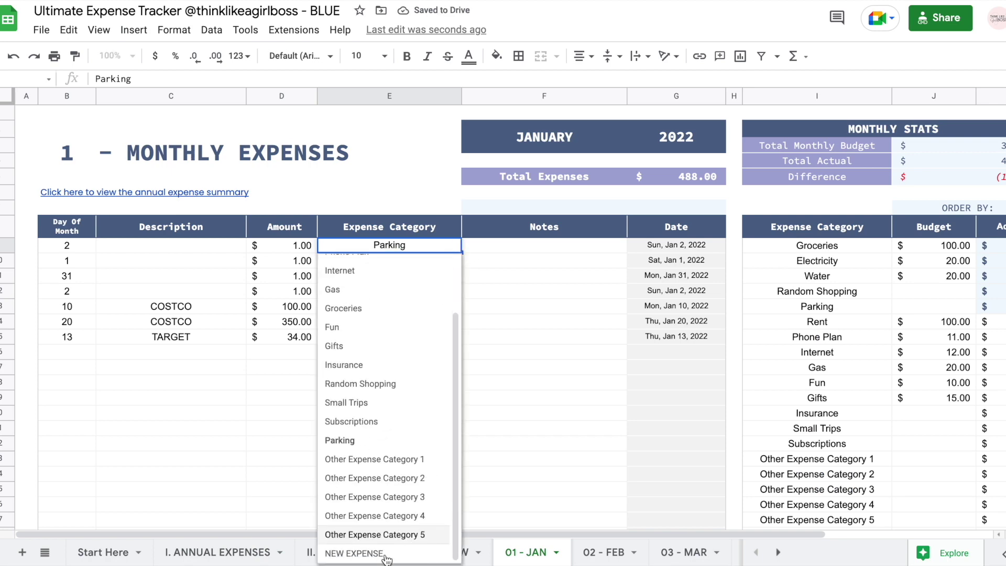
left_click(354, 553)
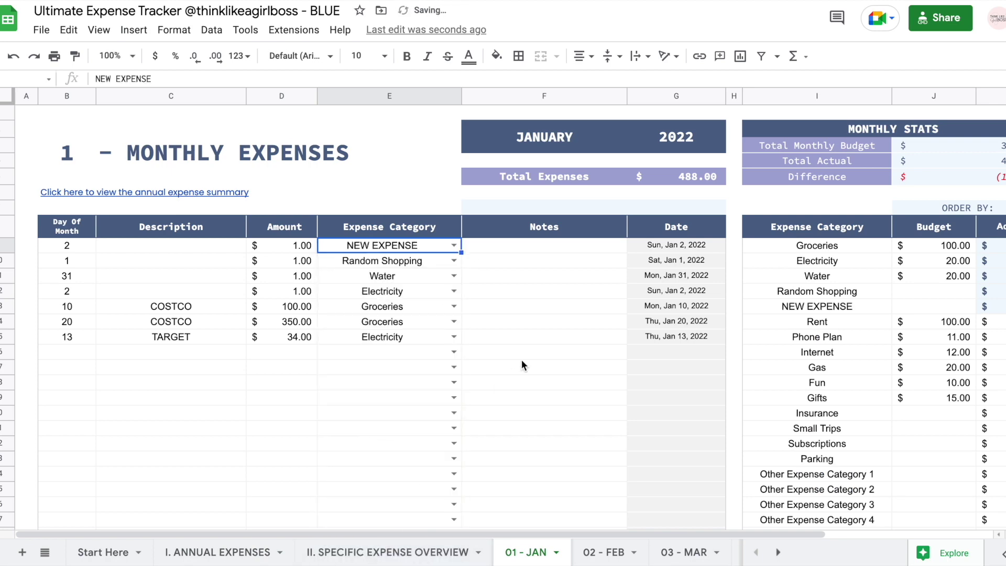
- Check January's NEW EXPENSE actual of 1.00 on I. ANNUAL EXPENSES
key("ctrl+shift+Page_Up")
key("ctrl+shift+Page_Up")
key("ctrl+shift+Page_Up")
left_click(393, 341)
scroll(392, 314, "up", 5)
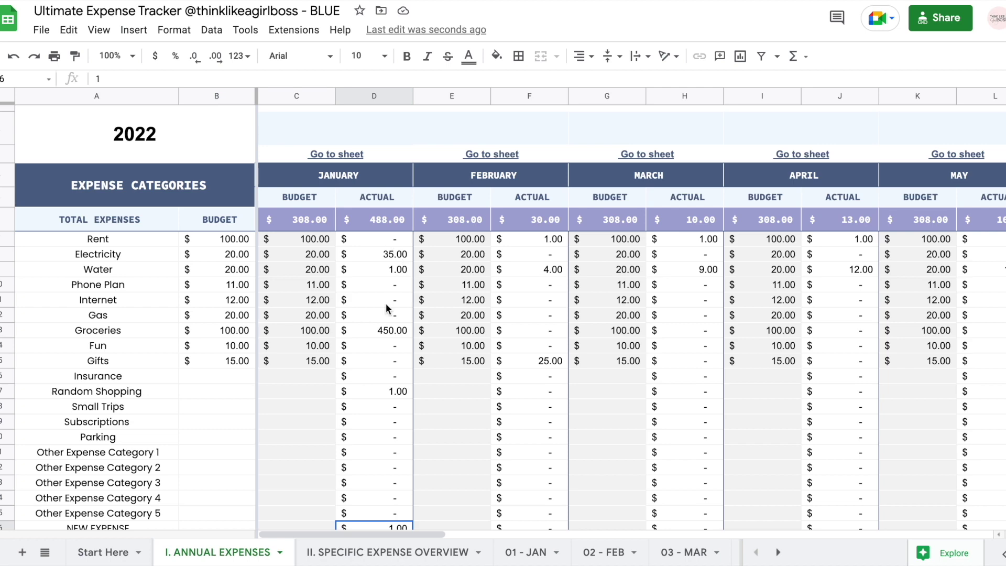
- Inspect January's amounts and the month, year, total expenses, budget, actual and difference formulas
scroll(393, 302, "down", 2)
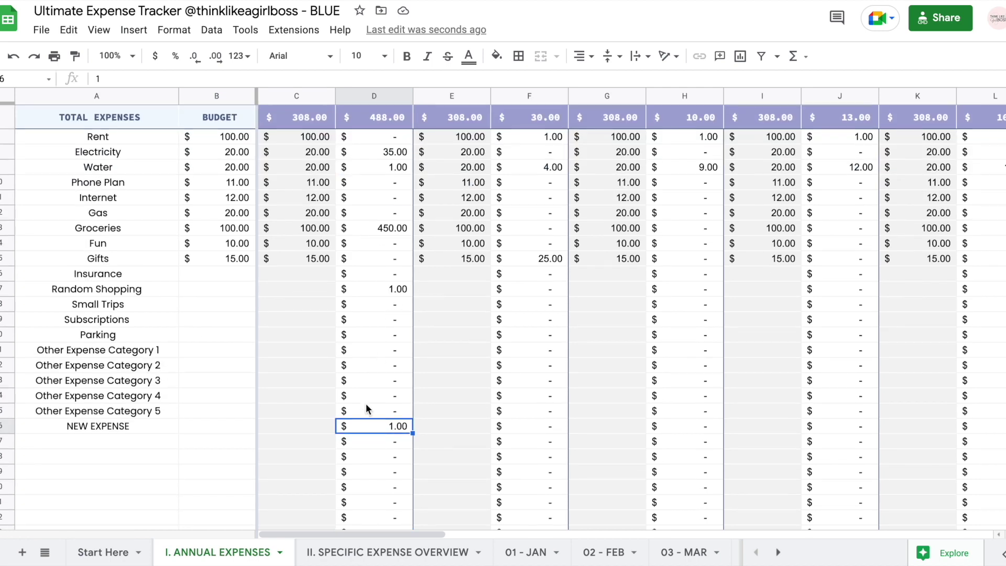
left_click(522, 552)
left_click(288, 246)
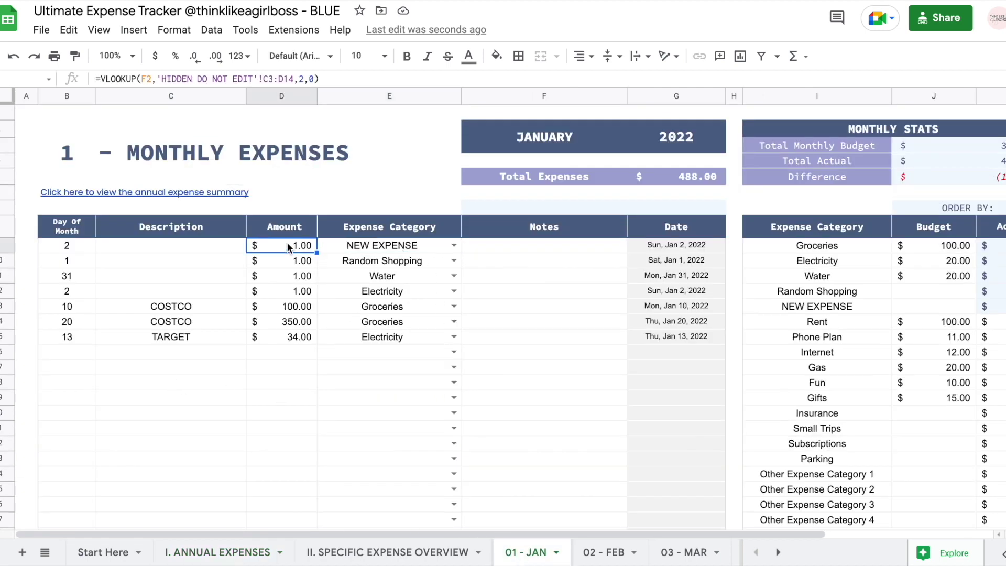
left_click(543, 137)
left_click(706, 134)
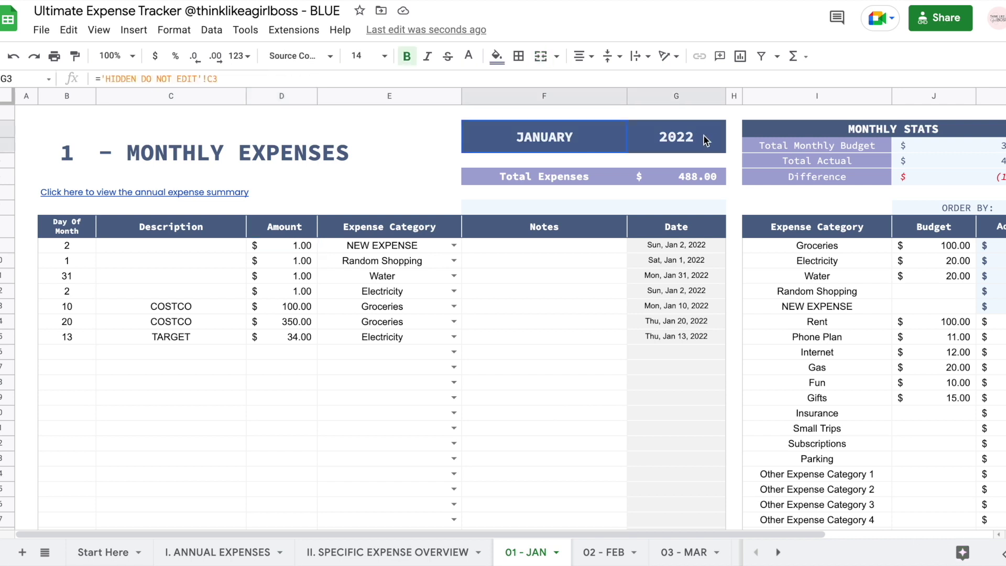
left_click(674, 174)
left_click_drag(294, 246, 278, 444)
scroll(603, 413, "right", 3)
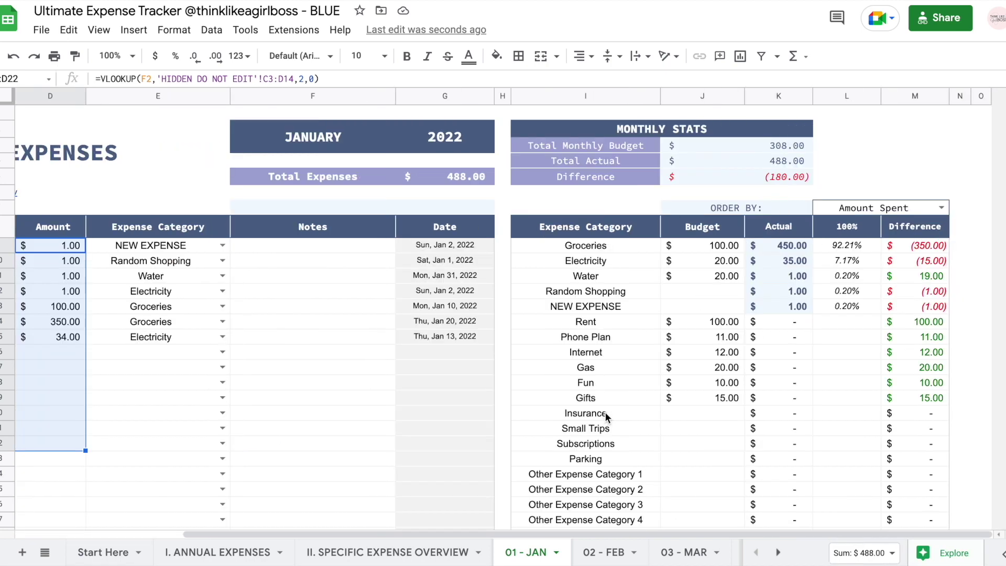
left_click(910, 133)
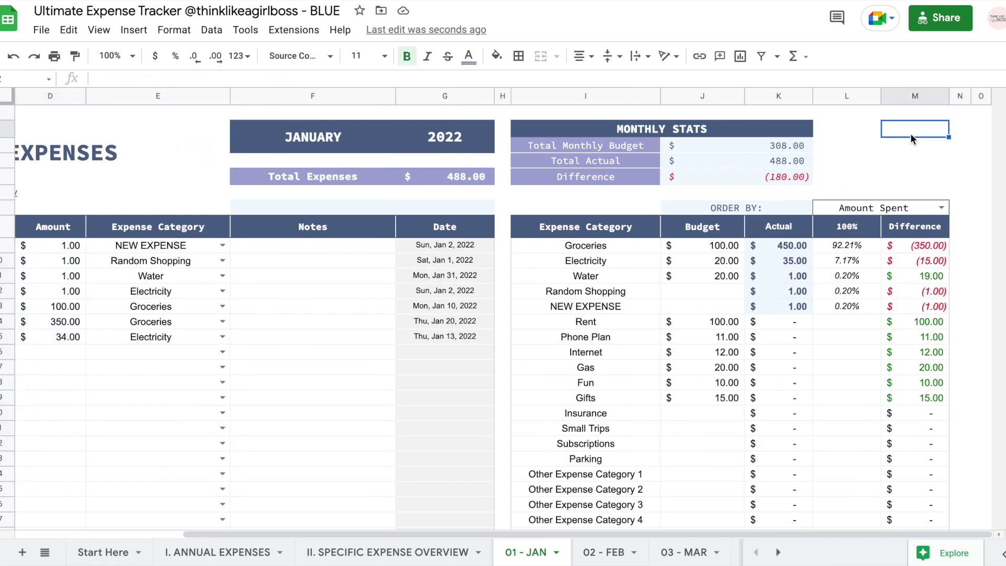
key("Left")
key("Left")
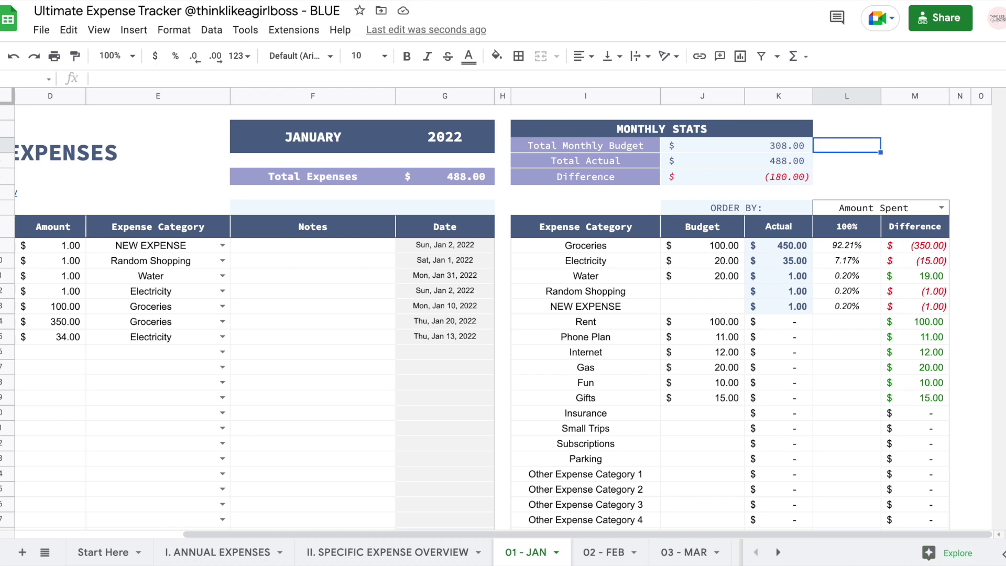
left_click(736, 160)
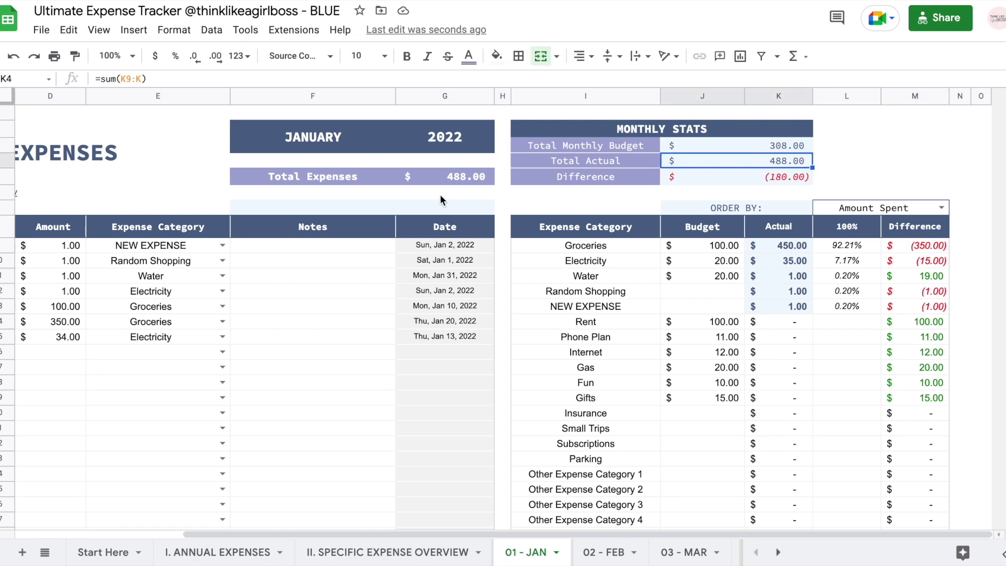
left_click(769, 177)
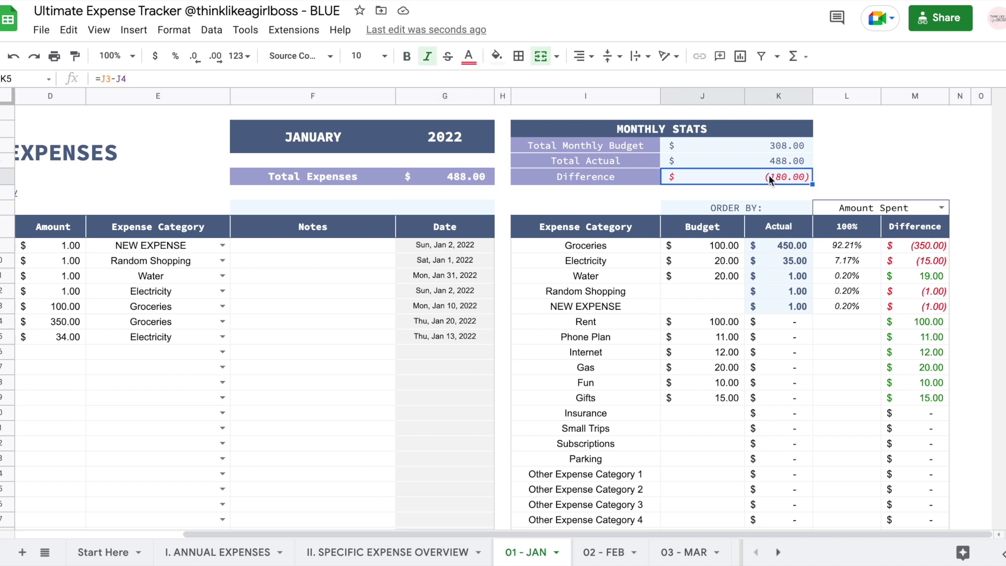
- Check the Groceries amounts sum to the 450.00 actual in the category summary, plus its budget
left_click(640, 334)
scroll(640, 334, "down", 2)
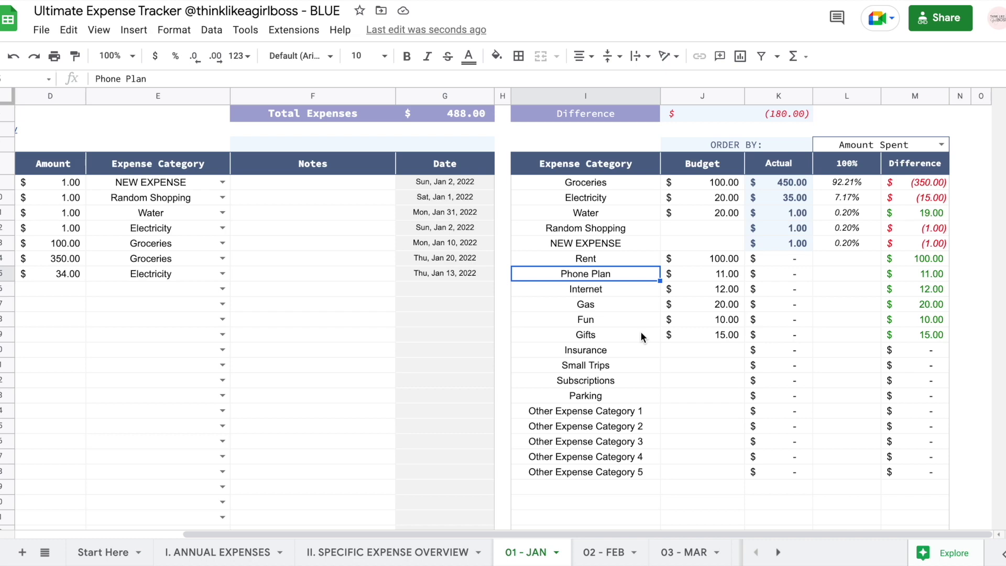
left_click_drag(702, 163, 717, 407)
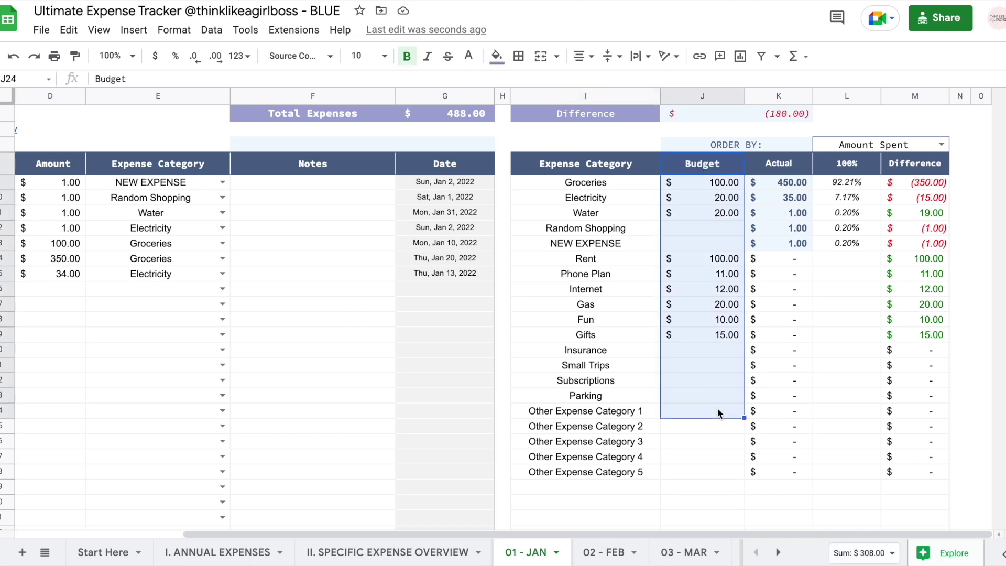
scroll(386, 263, "left", 5)
scroll(387, 263, "up", 1)
left_click_drag(386, 263, 387, 279)
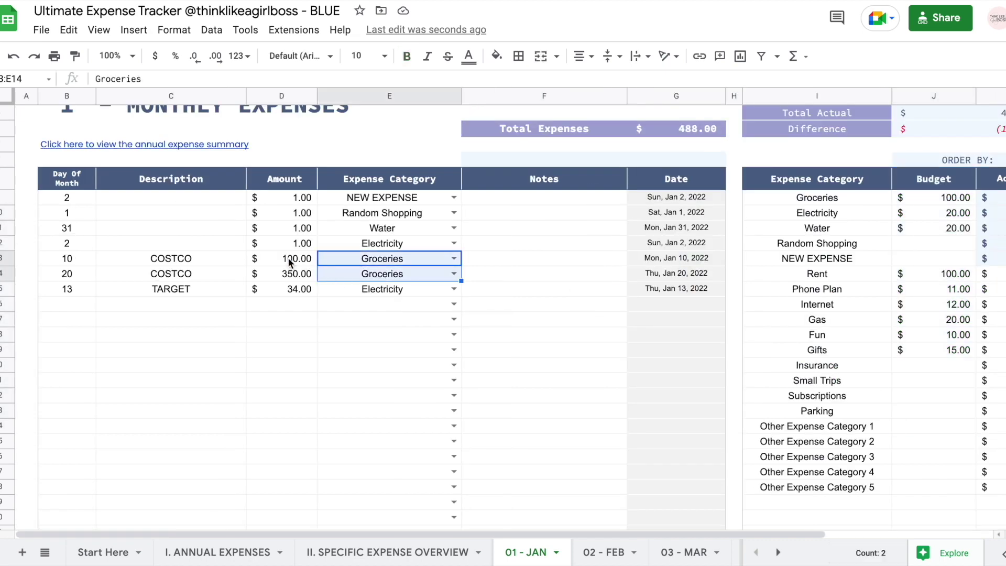
left_click_drag(291, 258, 291, 274)
scroll(584, 383, "right", 5)
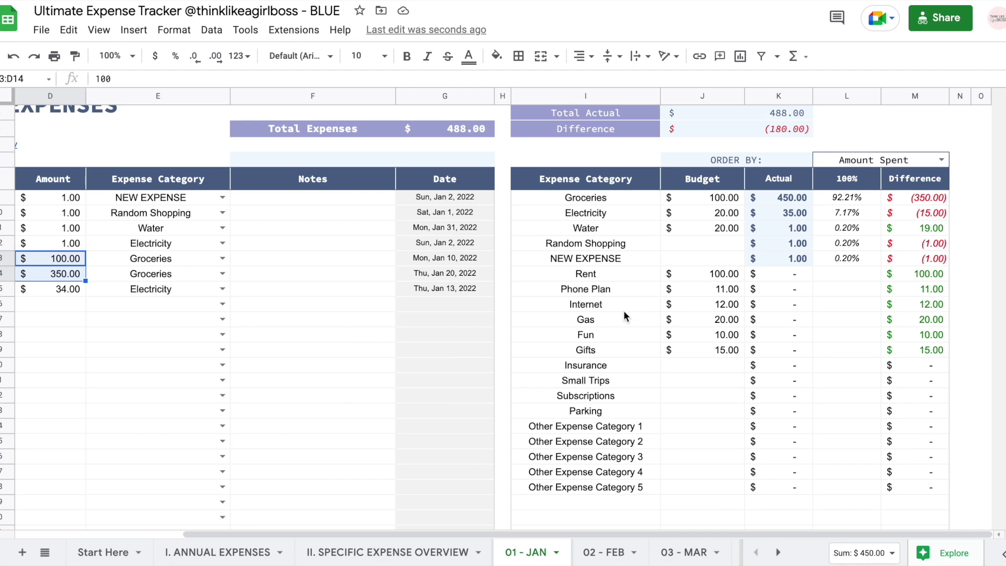
left_click(621, 203)
left_click(781, 197)
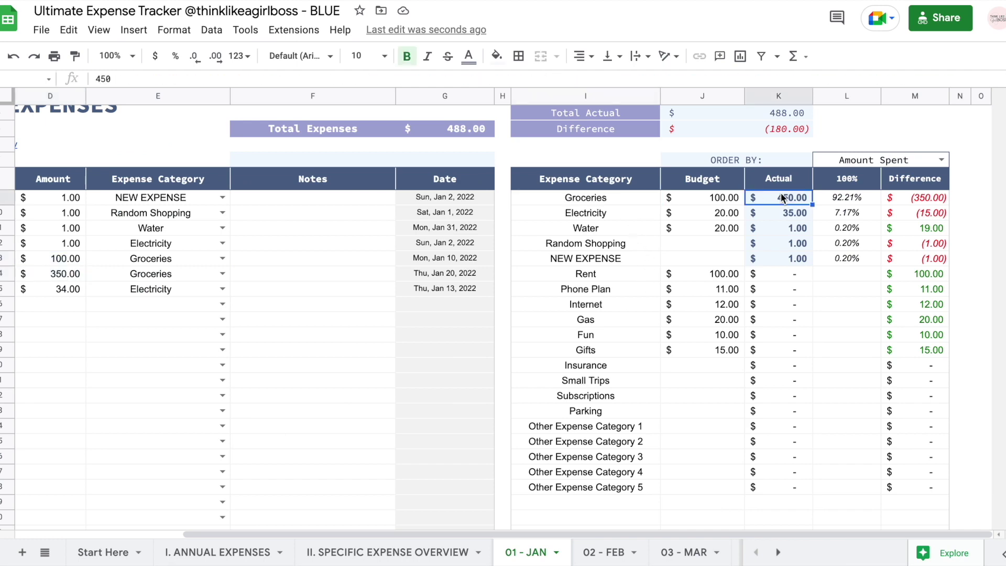
key("Left")
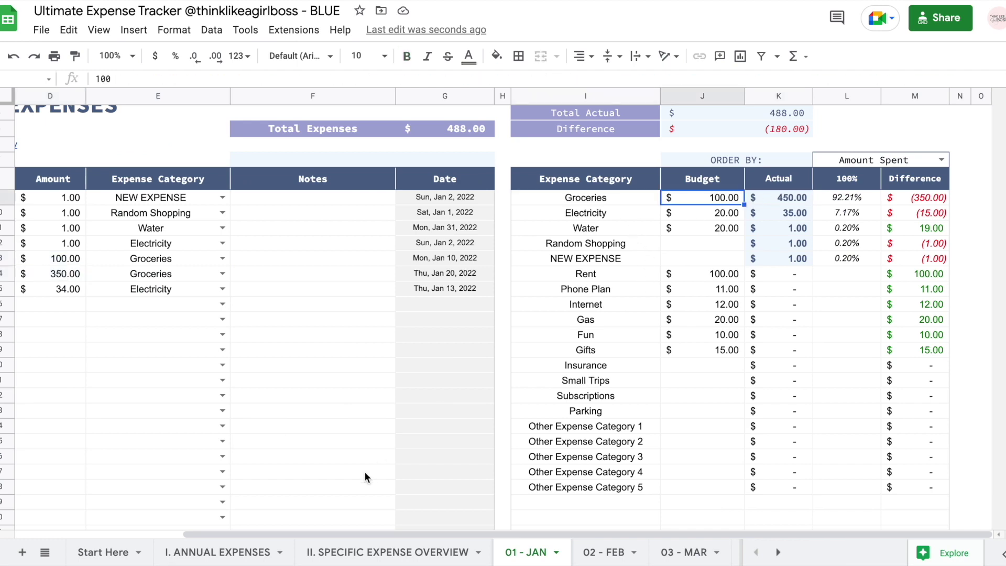
- Compare Groceries' annual budget formula and confirm January's category actuals total 488 with differences
left_click(206, 553)
scroll(422, 297, "up", 3)
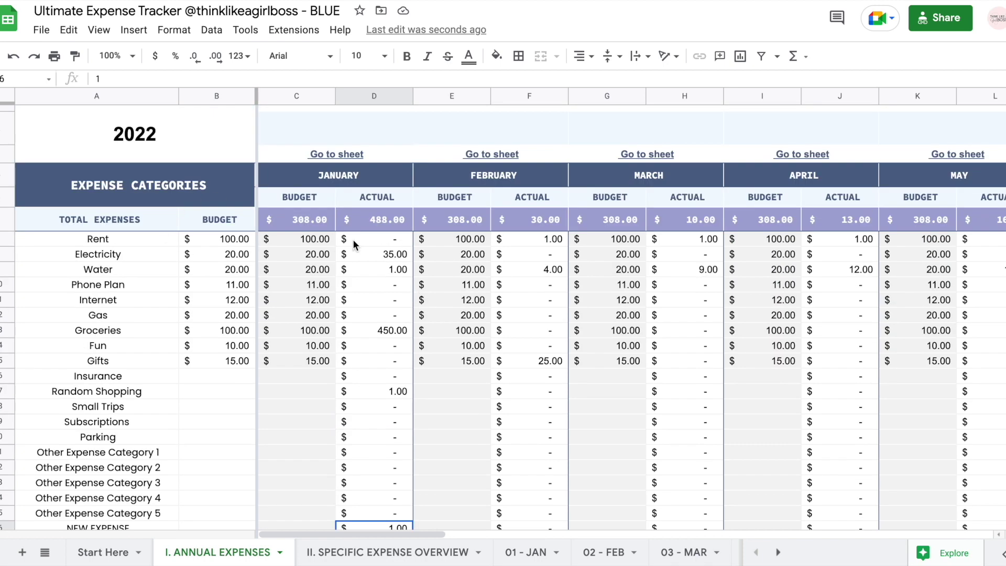
left_click(320, 334)
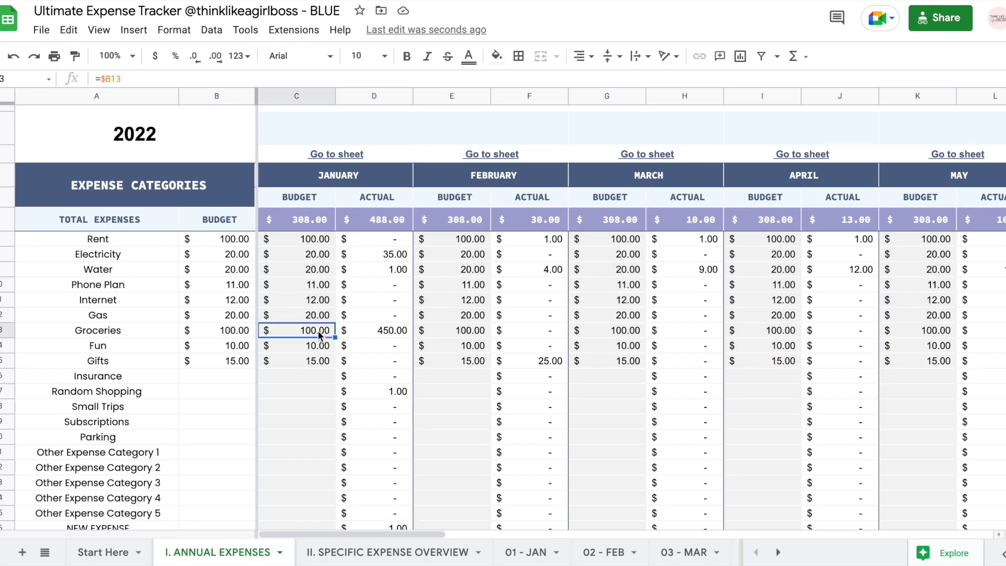
left_click(526, 552)
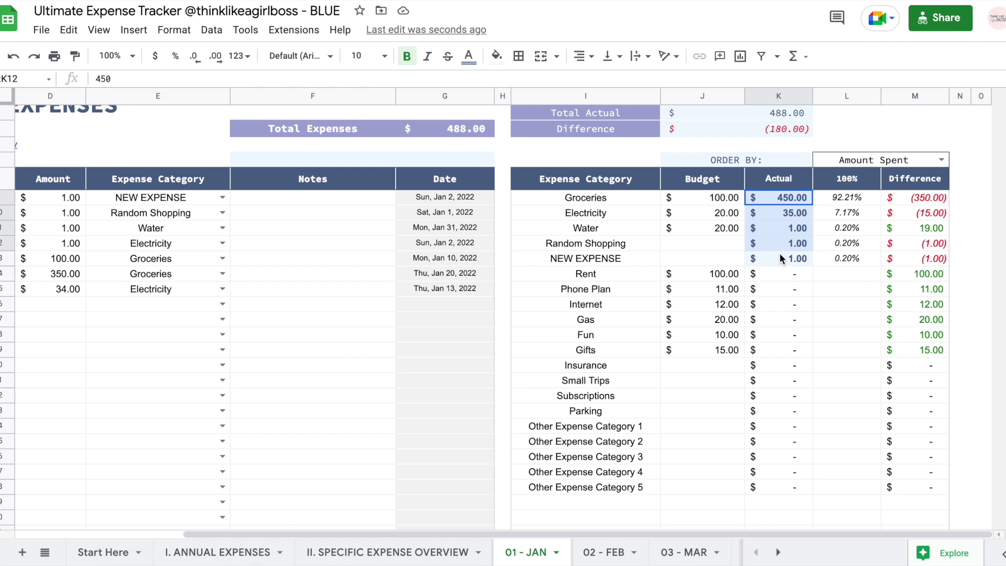
left_click_drag(781, 258, 778, 262)
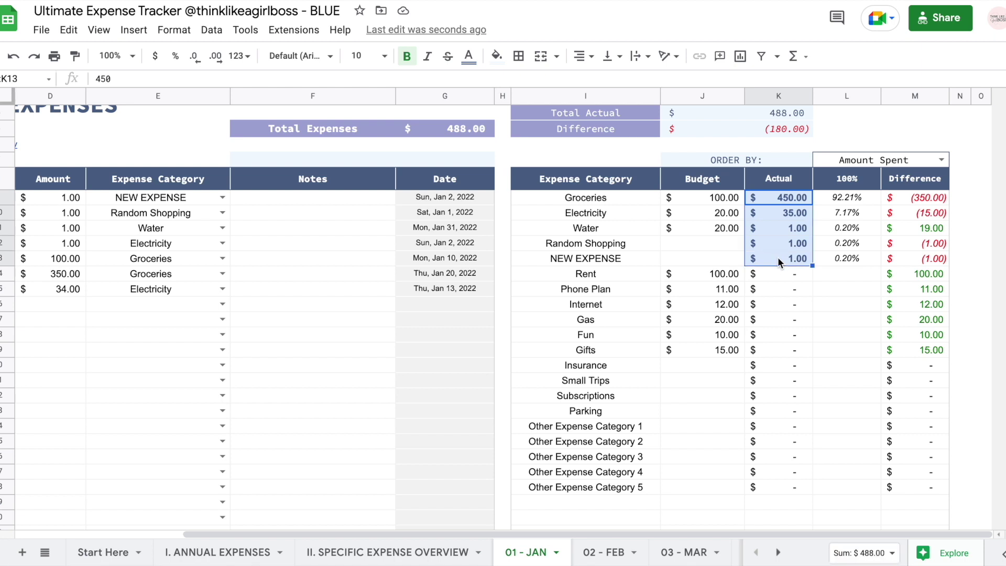
left_click(853, 200)
left_click(789, 199)
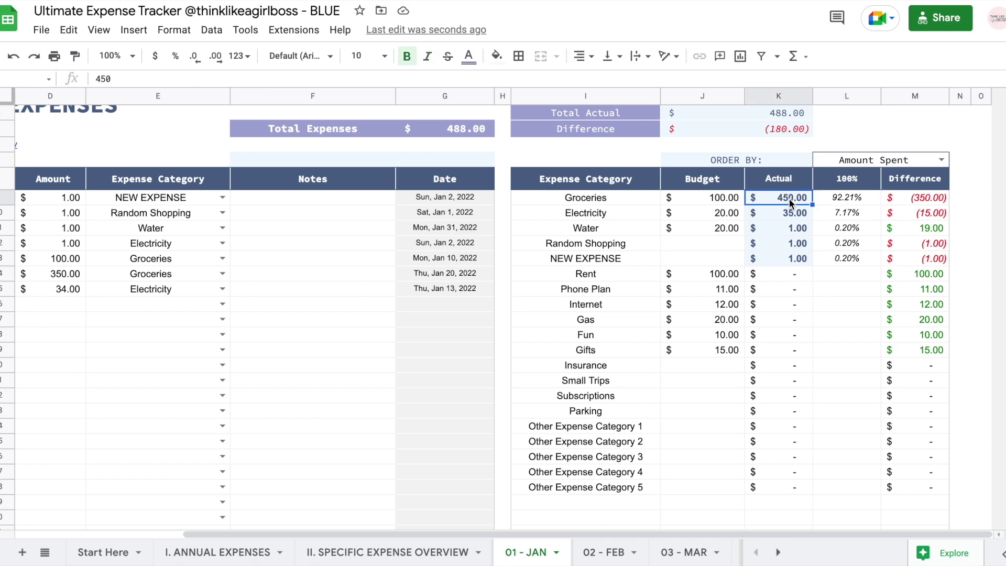
left_click(849, 320)
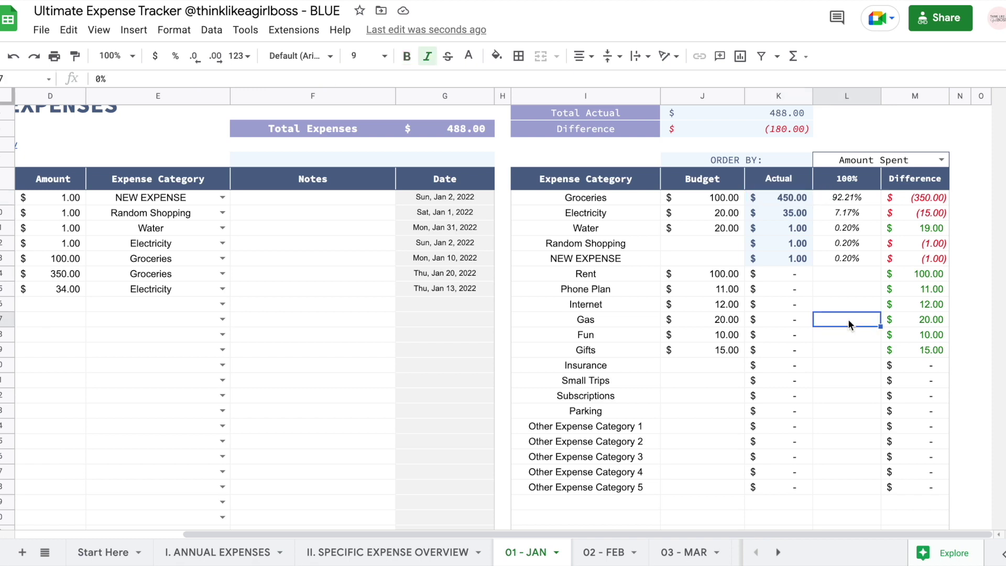
left_click(803, 244)
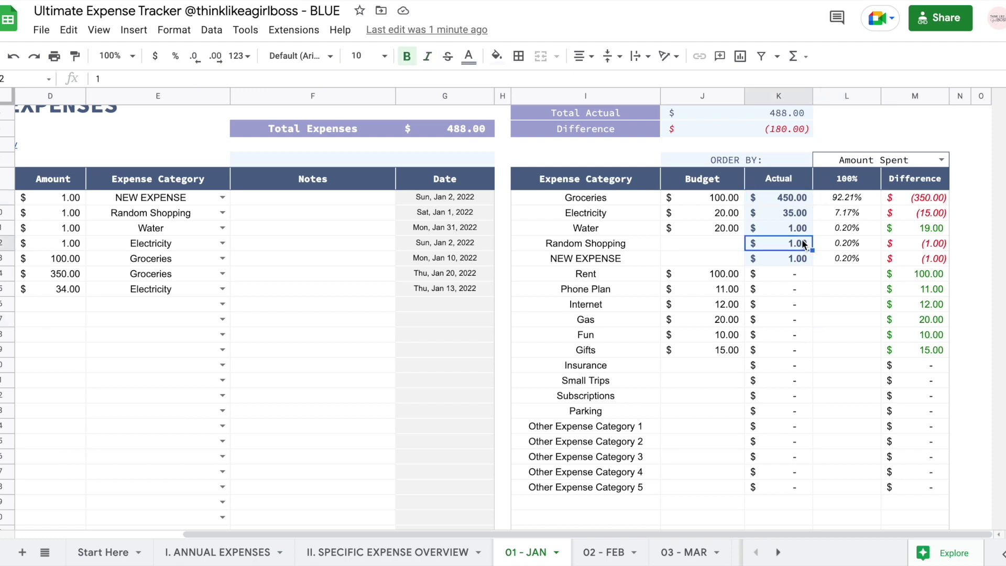
left_click(928, 213)
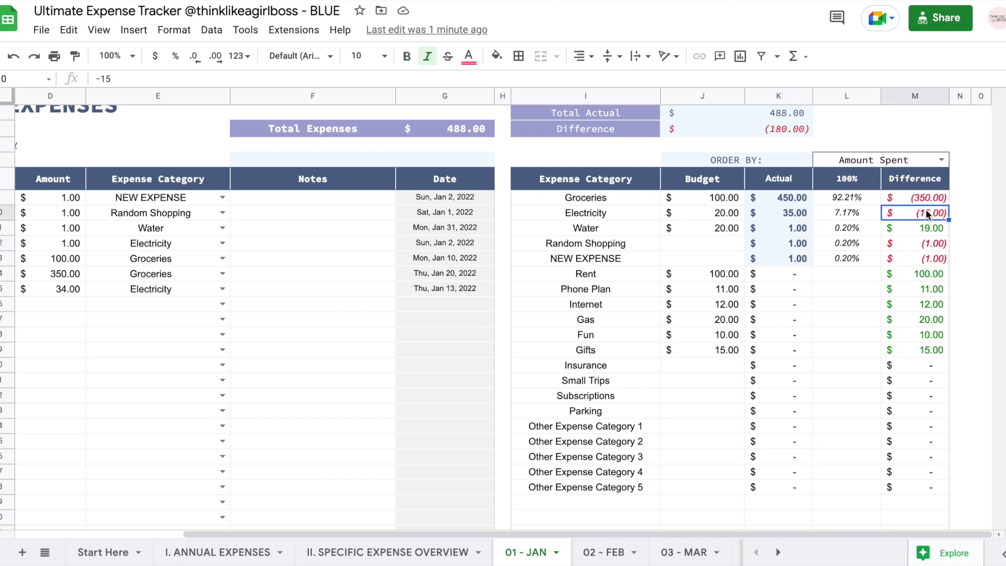
key("Up")
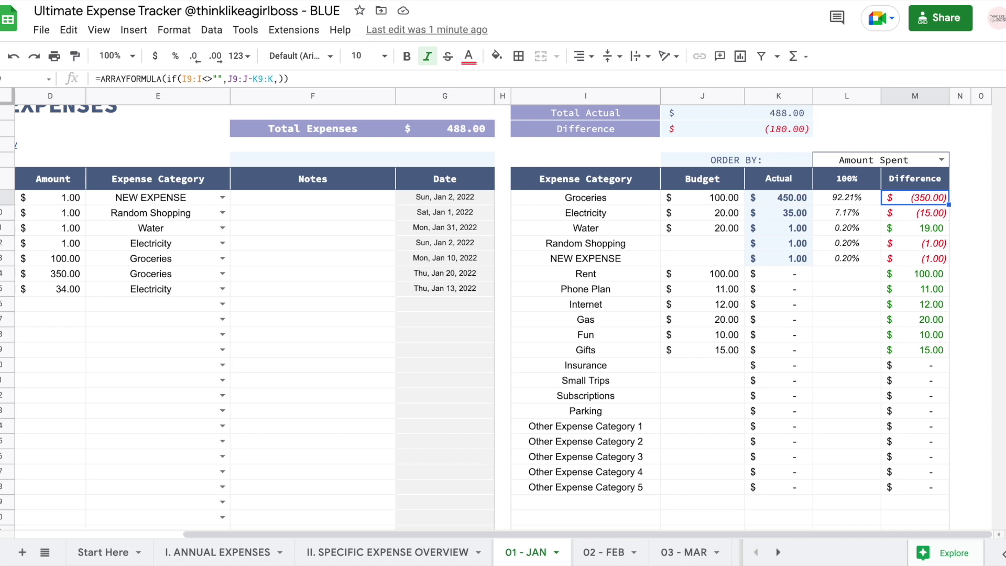
- Reorder the January category summary by Amount Spent via the Order By dropdown
left_click(943, 160)
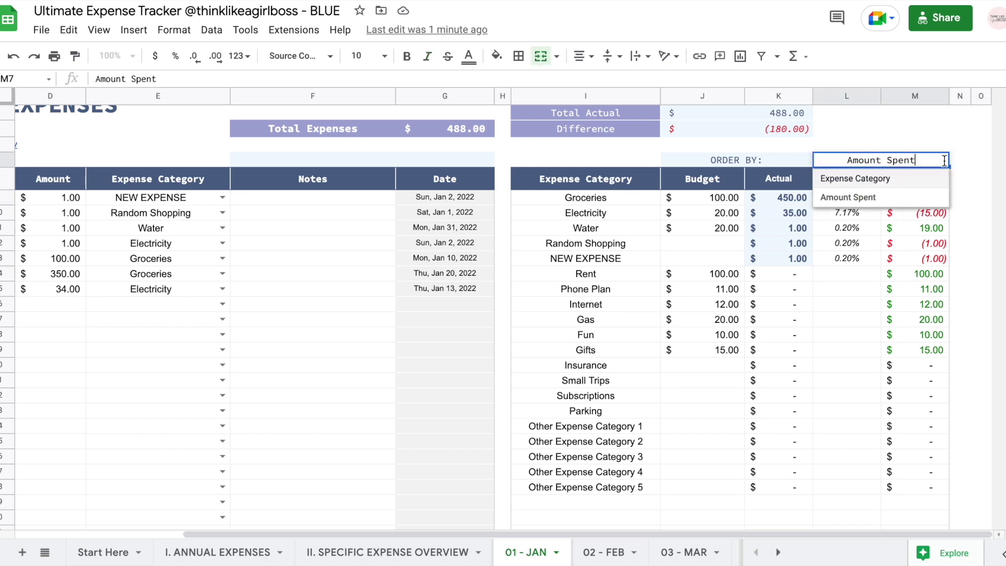
left_click(948, 122)
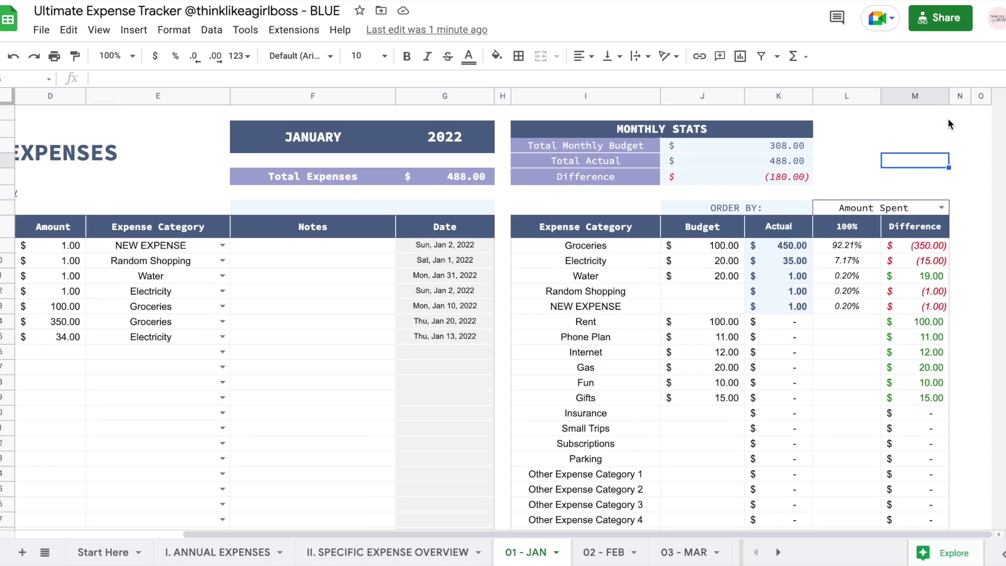
left_click(941, 208)
left_click(774, 246)
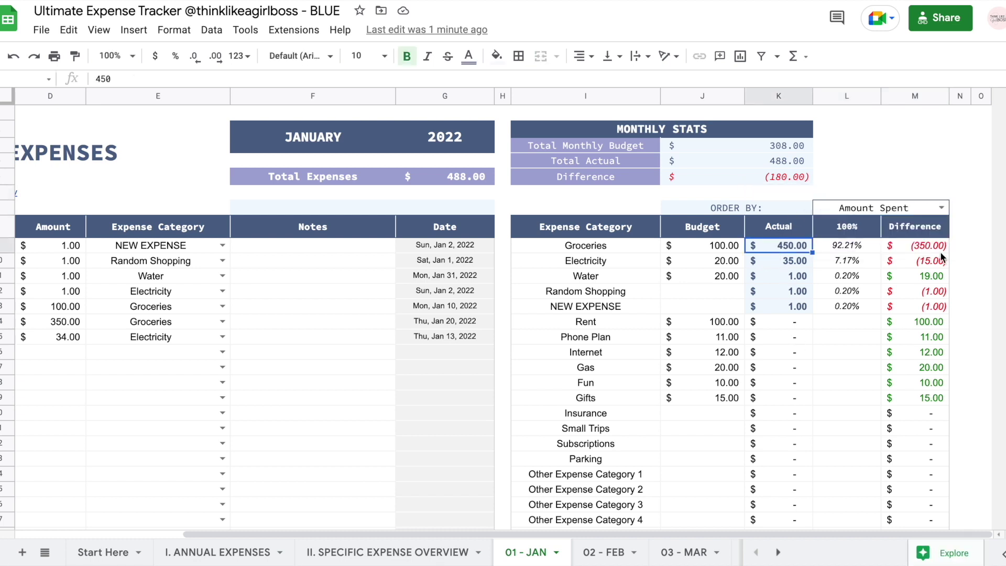
double_click(943, 208)
left_click(853, 226)
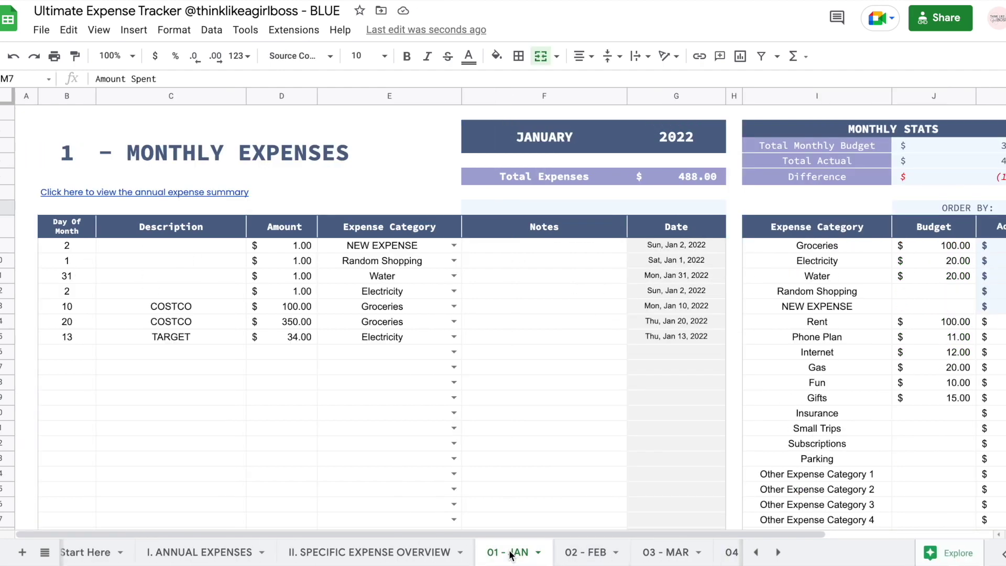
- Sum January through April actuals on the annual sheet and bring up the Groceries expense overview
left_click(510, 552)
left_click(595, 553)
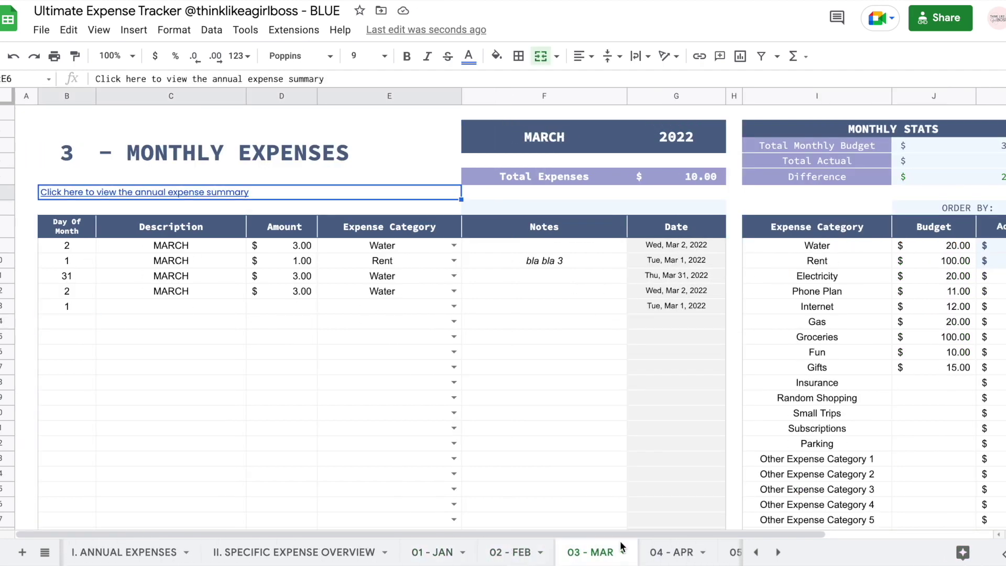
left_click(671, 553)
scroll(627, 404, "left", 5)
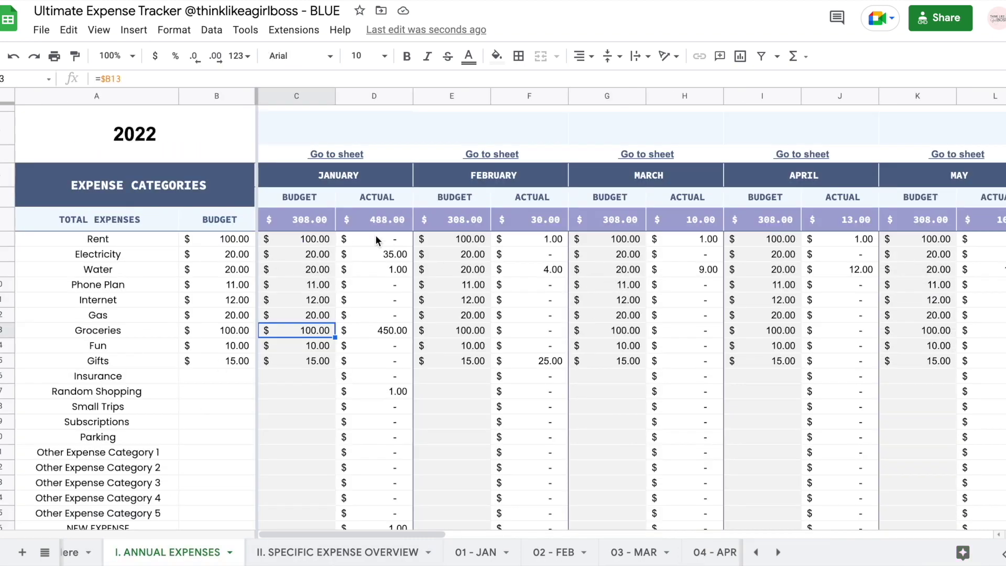
left_click_drag(375, 237, 375, 437)
left_click_drag(552, 239, 552, 440)
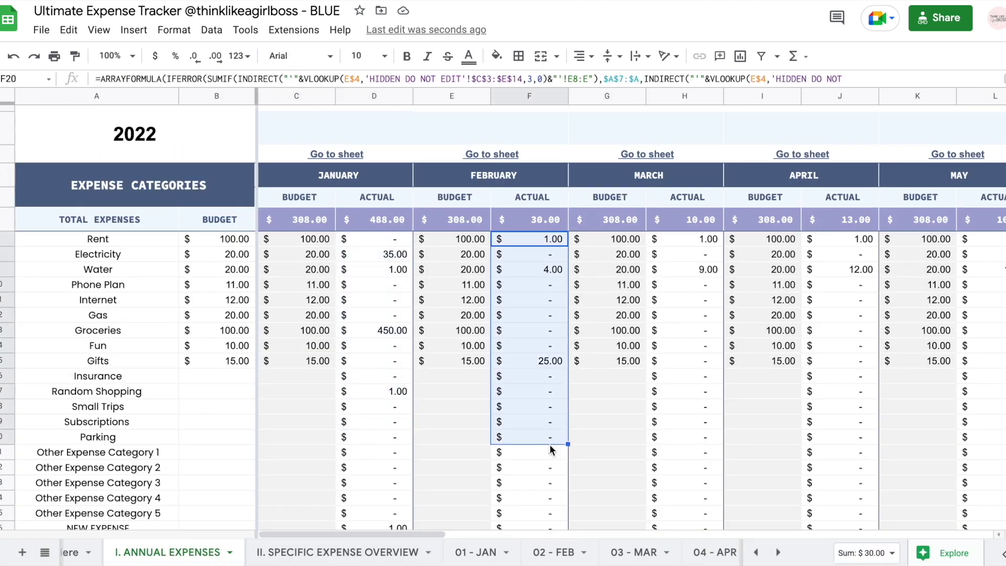
left_click_drag(710, 241, 708, 393)
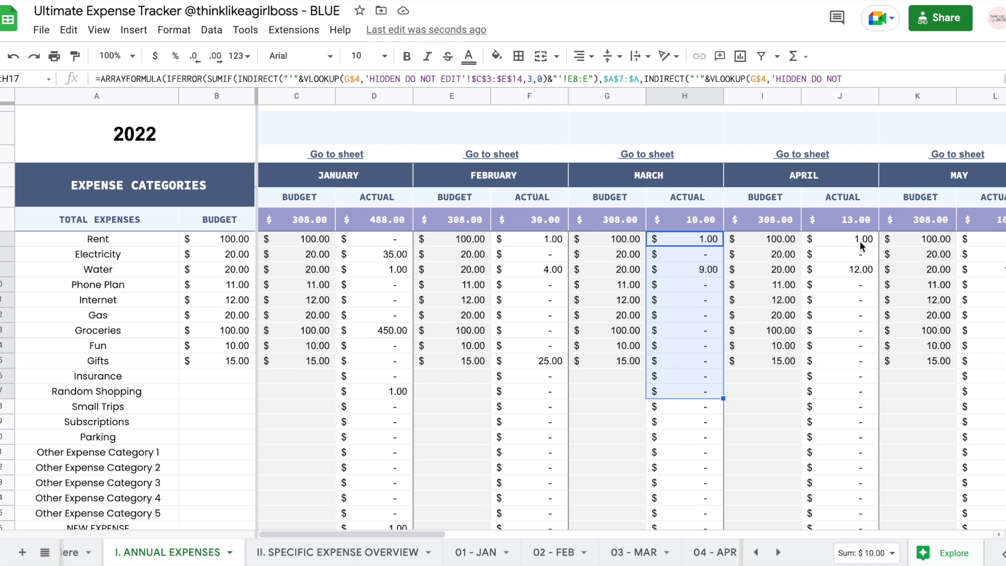
left_click_drag(861, 241, 859, 472)
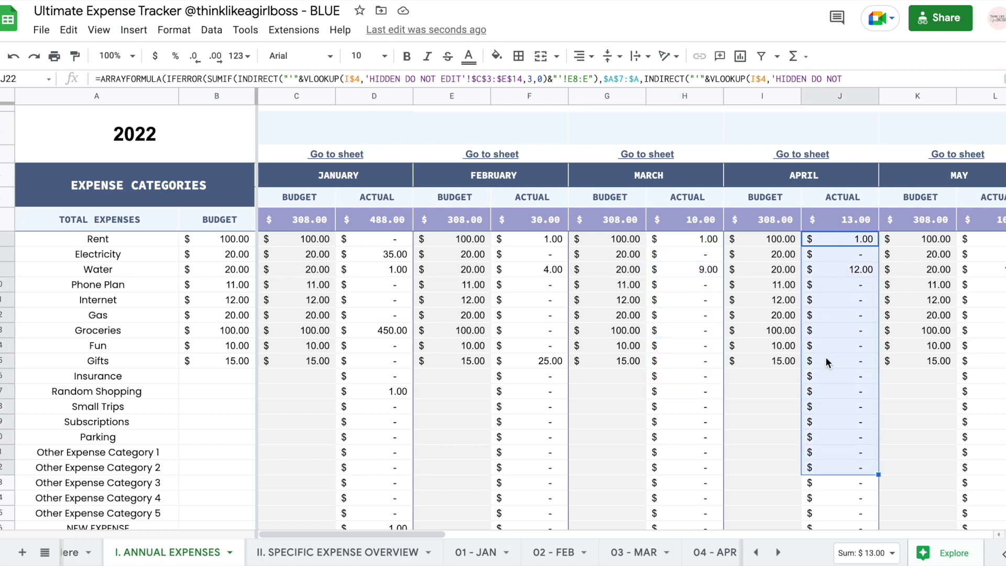
left_click(475, 551)
left_click(414, 551)
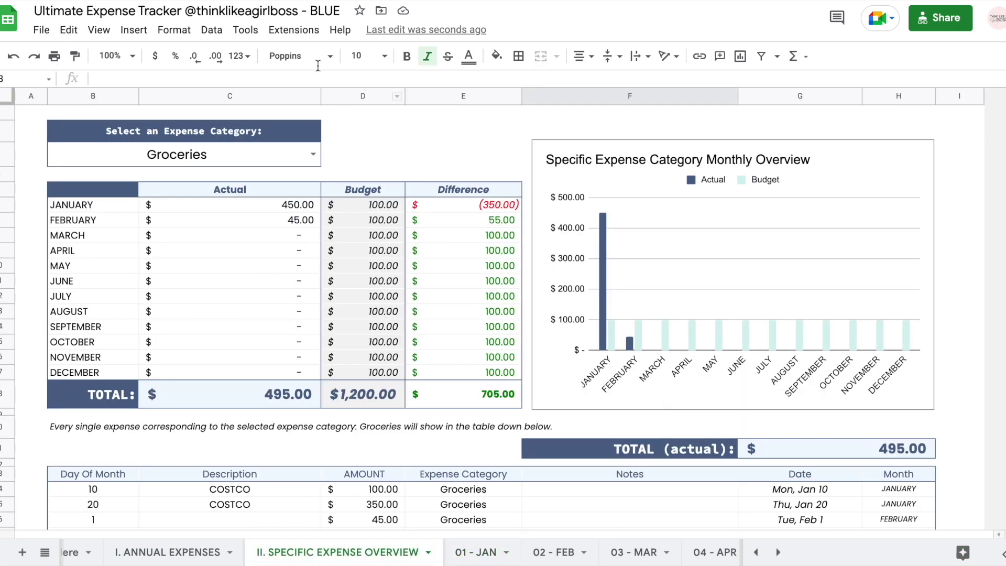
- Choose Water in the Select an Expense Category dropdown and sum its monthly actuals
left_click(313, 154)
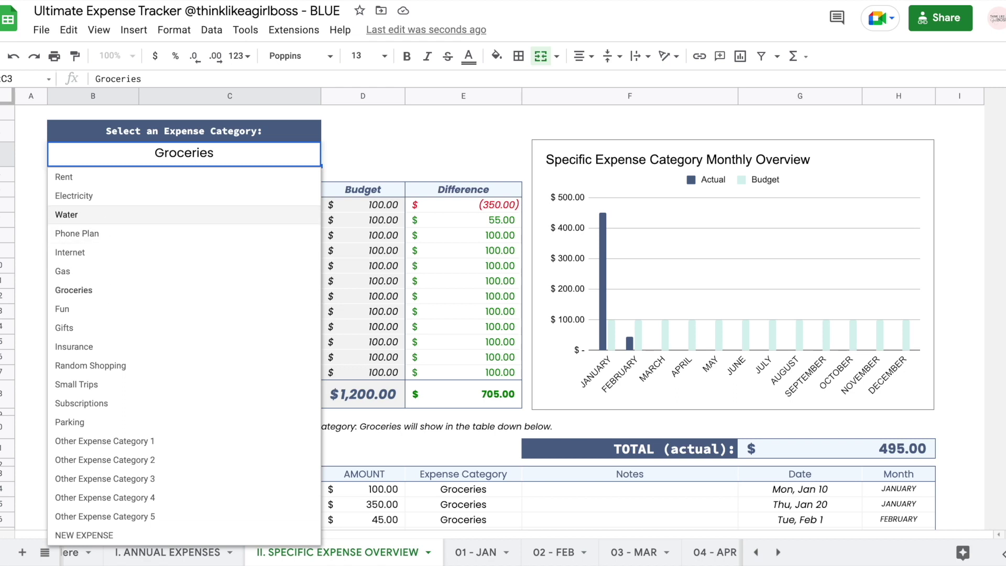
left_click(108, 223)
left_click(296, 209)
left_click_drag(295, 210, 269, 361)
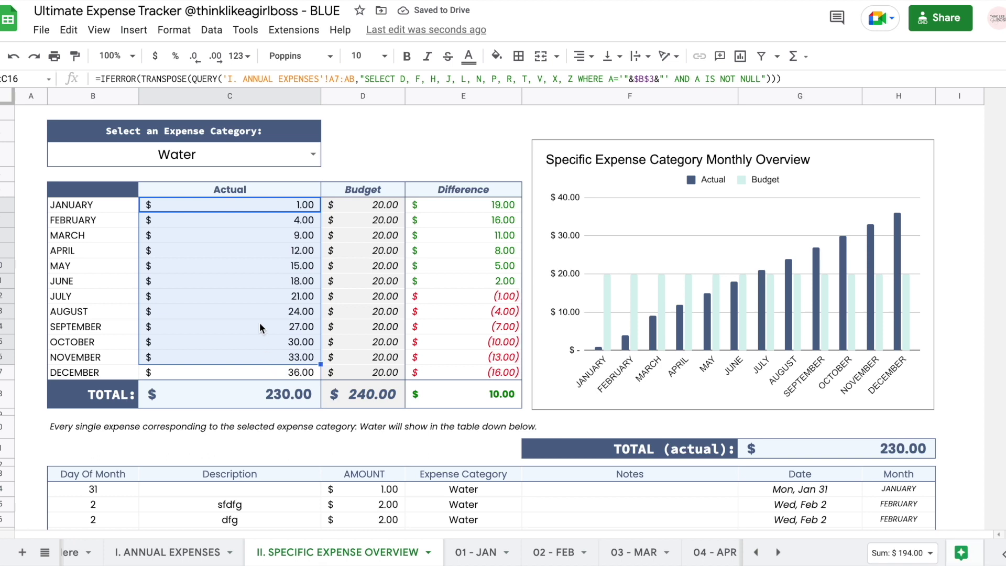
left_click(230, 204)
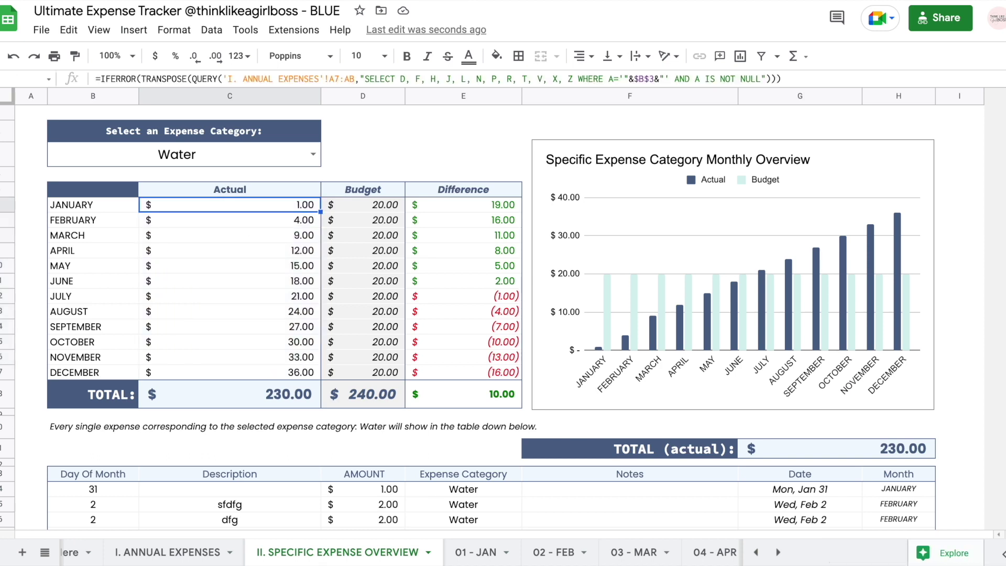
- Review January's Water budget and difference, then reselect the category picker
left_click(363, 205)
left_click(464, 204)
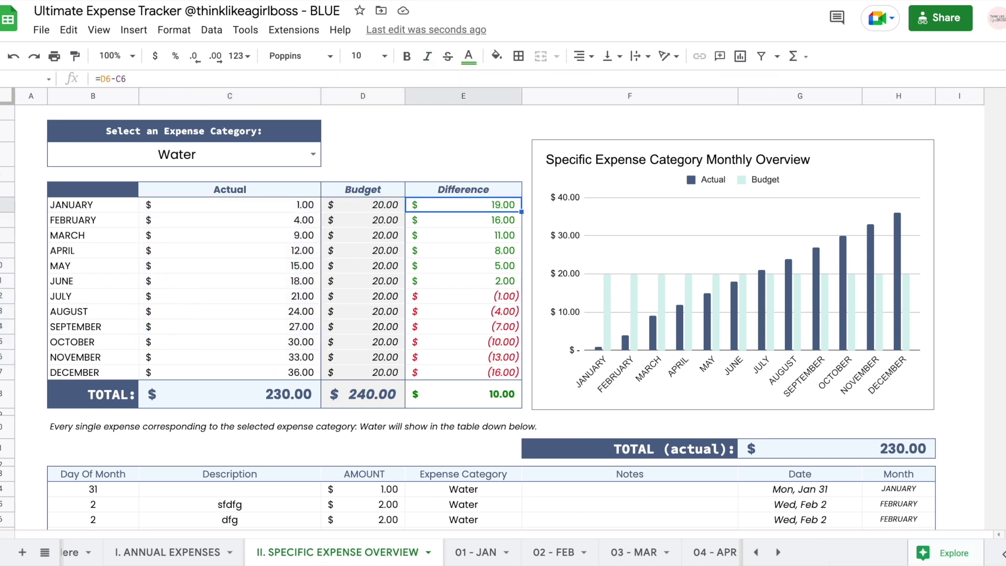
left_click(250, 164)
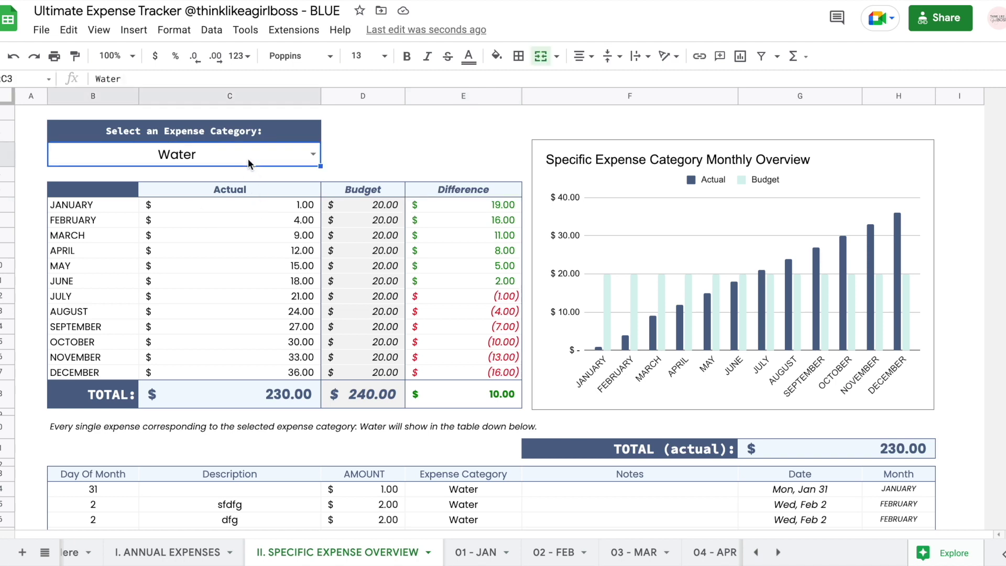
scroll(388, 178, "down", 1)
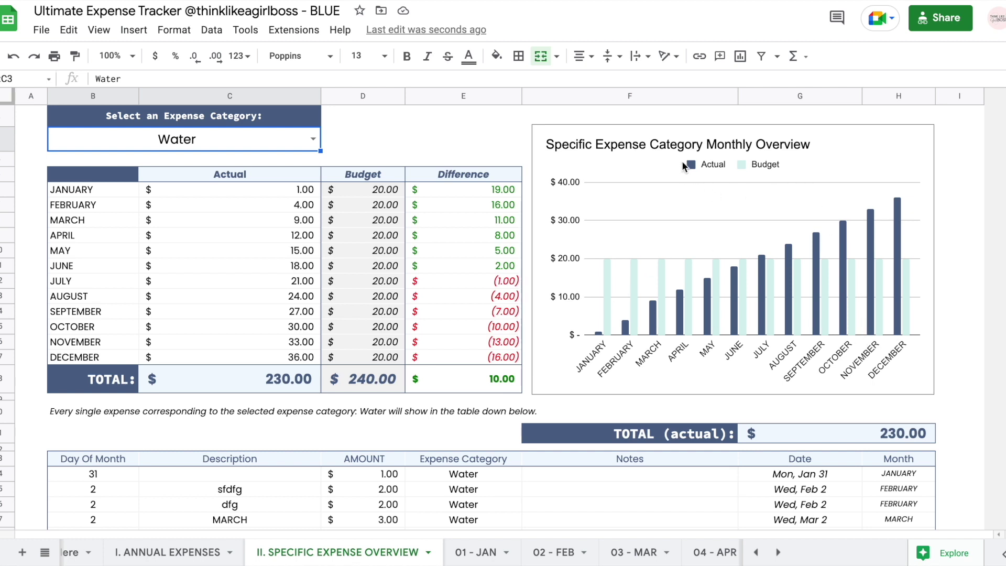
scroll(765, 252, "up", 1)
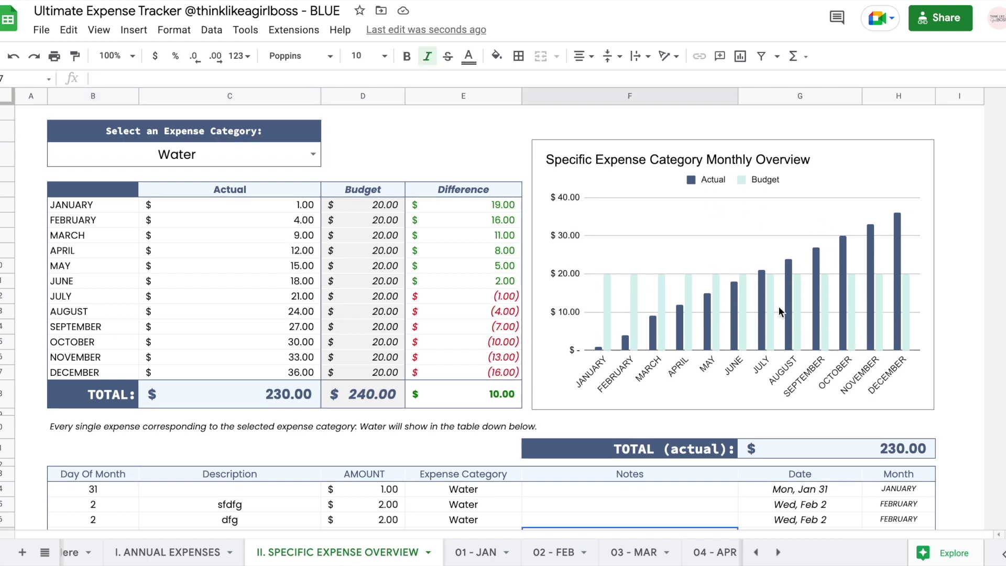
scroll(778, 306, "down", 5)
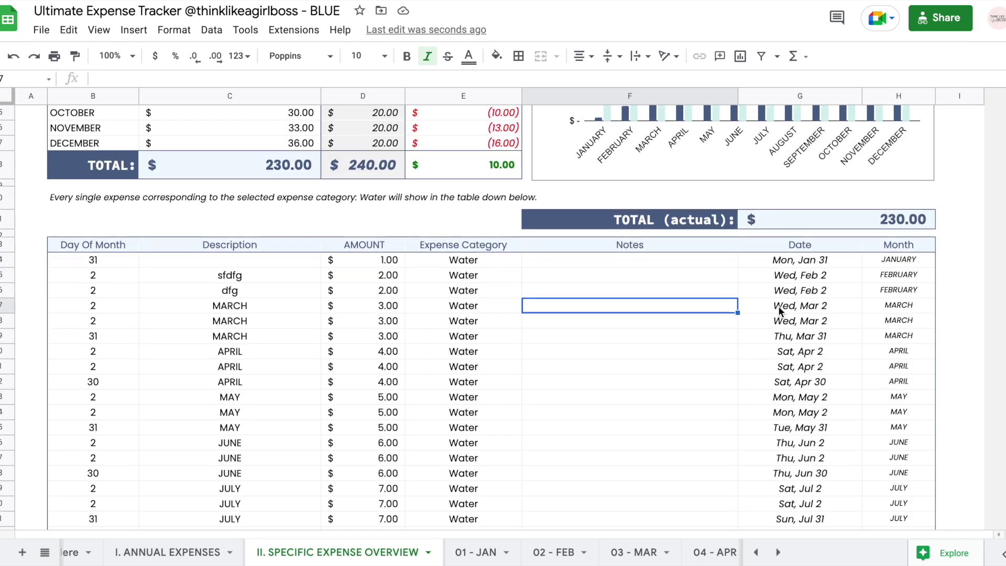
scroll(777, 306, "down", 1)
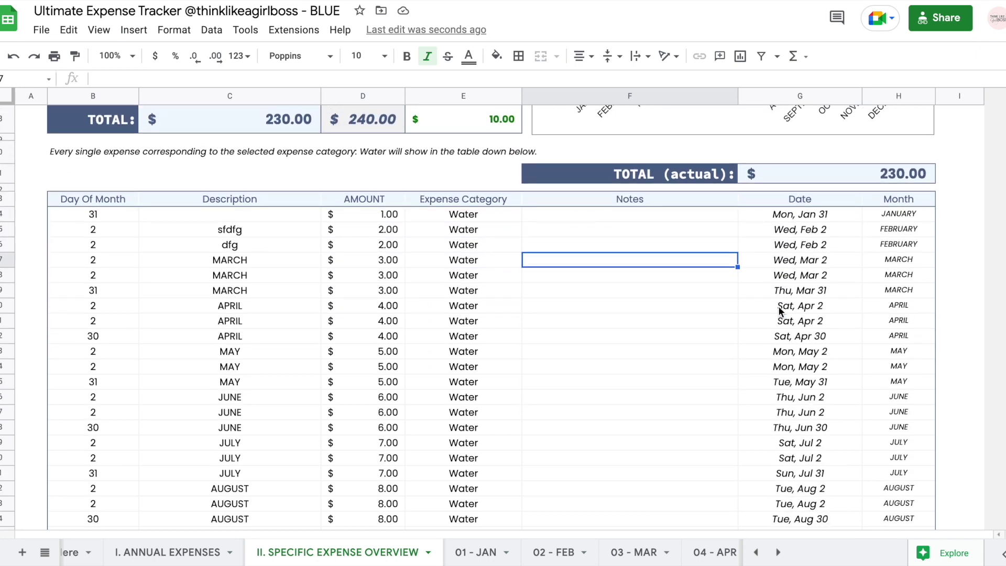
left_click_drag(906, 229, 105, 245)
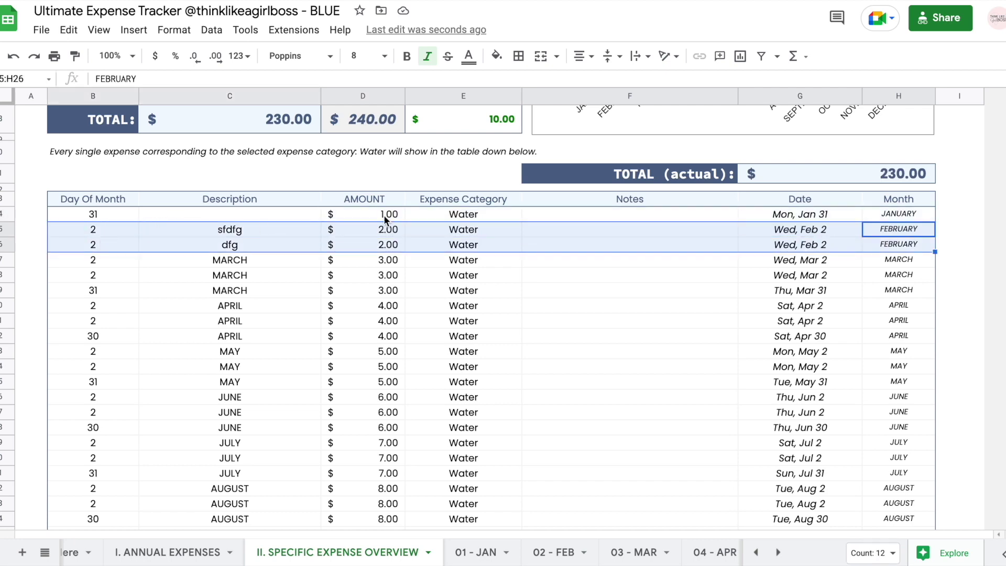
scroll(255, 150, "up", 6)
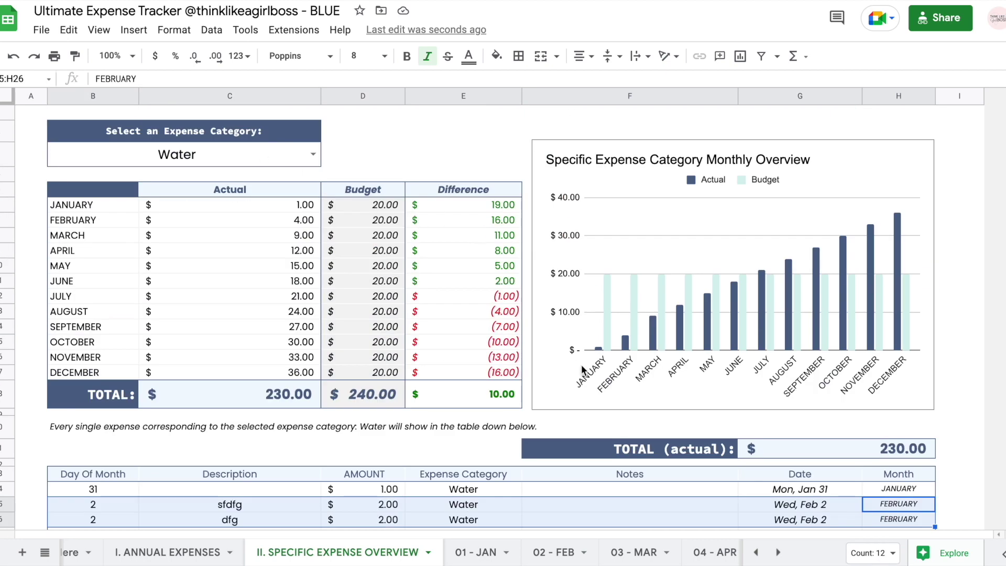
scroll(580, 363, "down", 4)
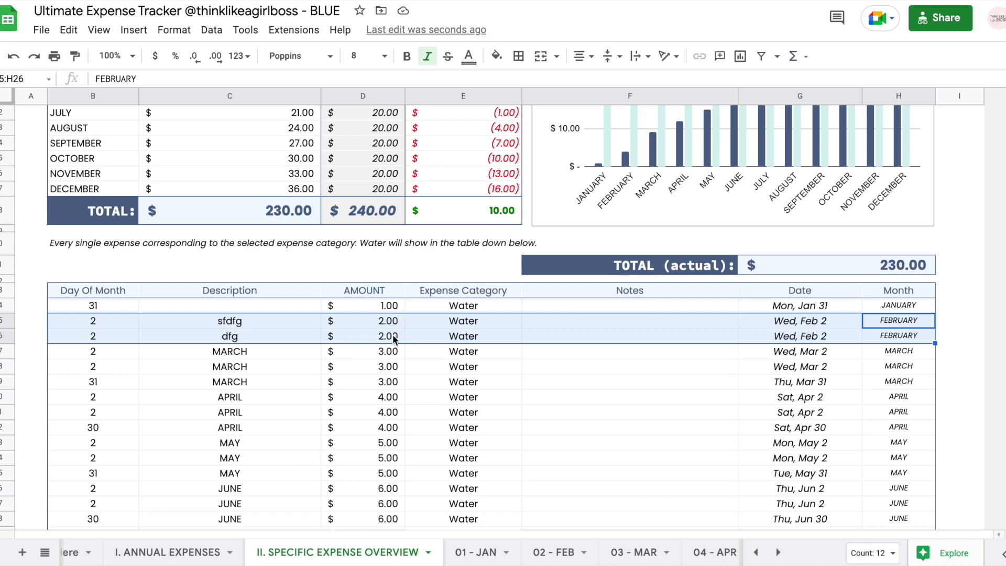
left_click(555, 551)
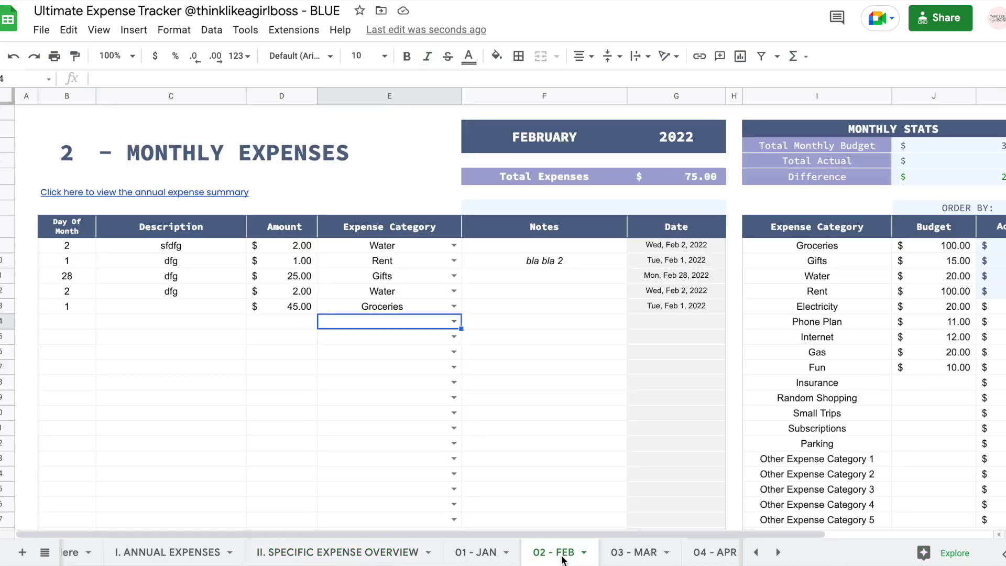
left_click(402, 250)
left_click(389, 294)
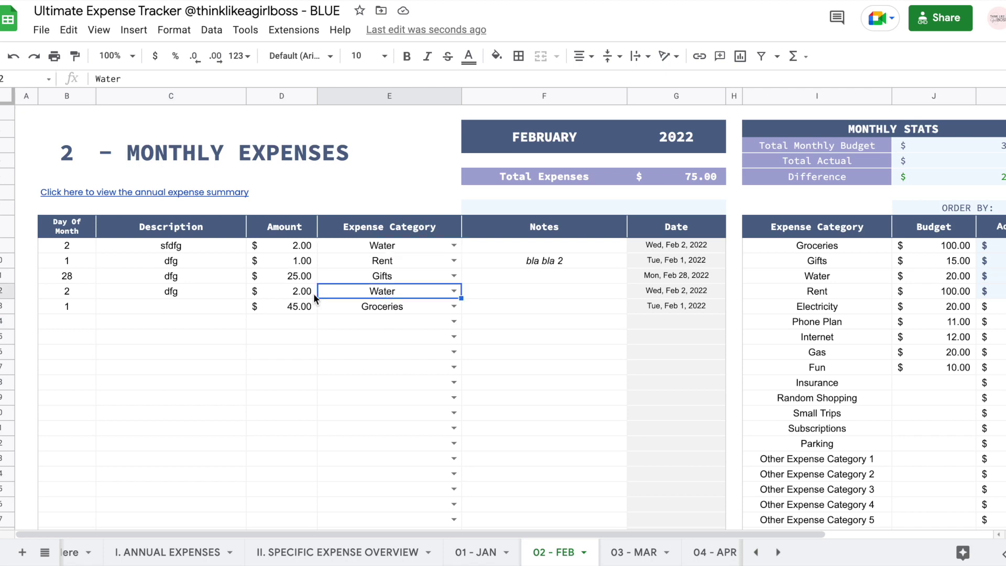
left_click(303, 295)
left_click(304, 246)
left_click(306, 291)
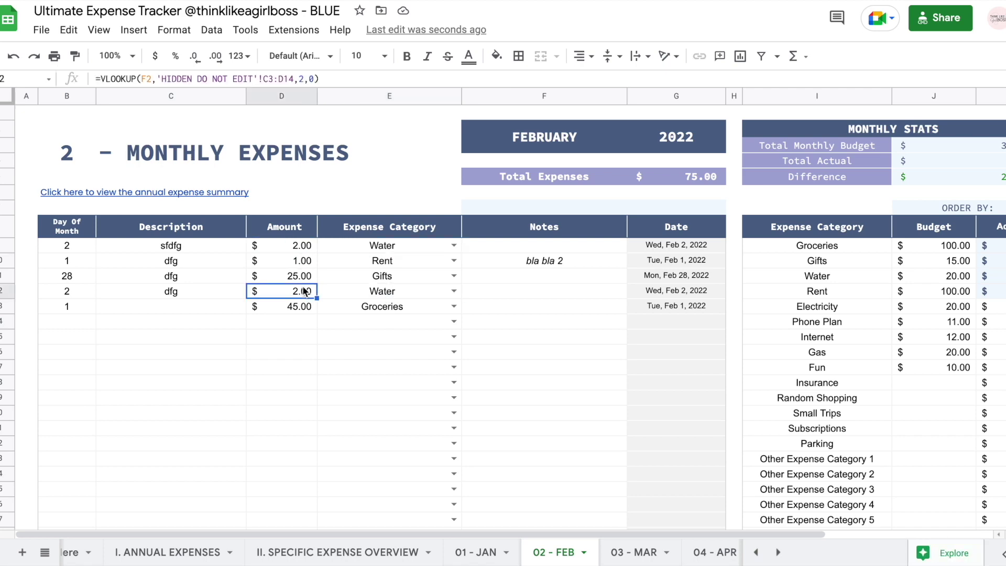
left_click(348, 550)
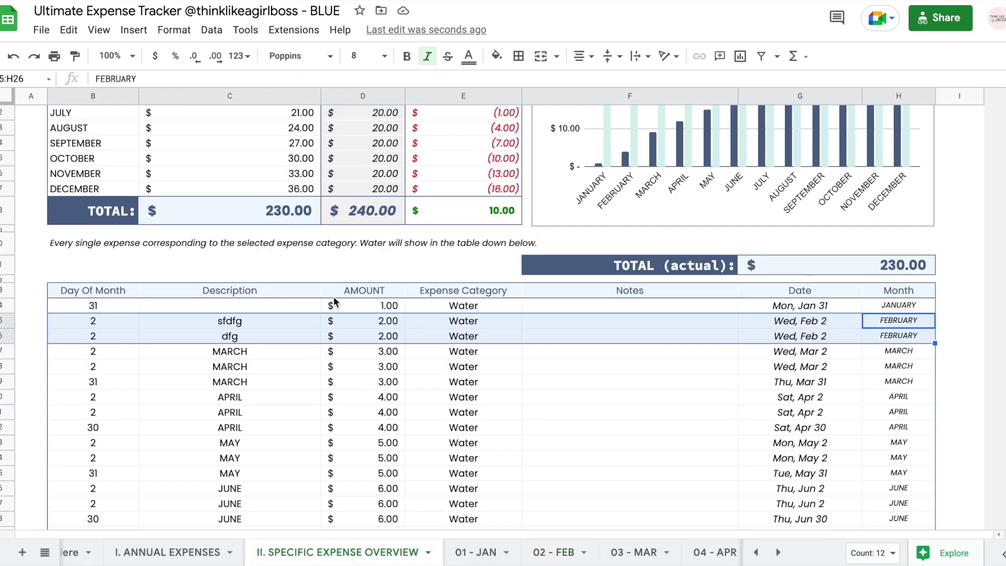
scroll(330, 230, "up", 5)
left_click(294, 223)
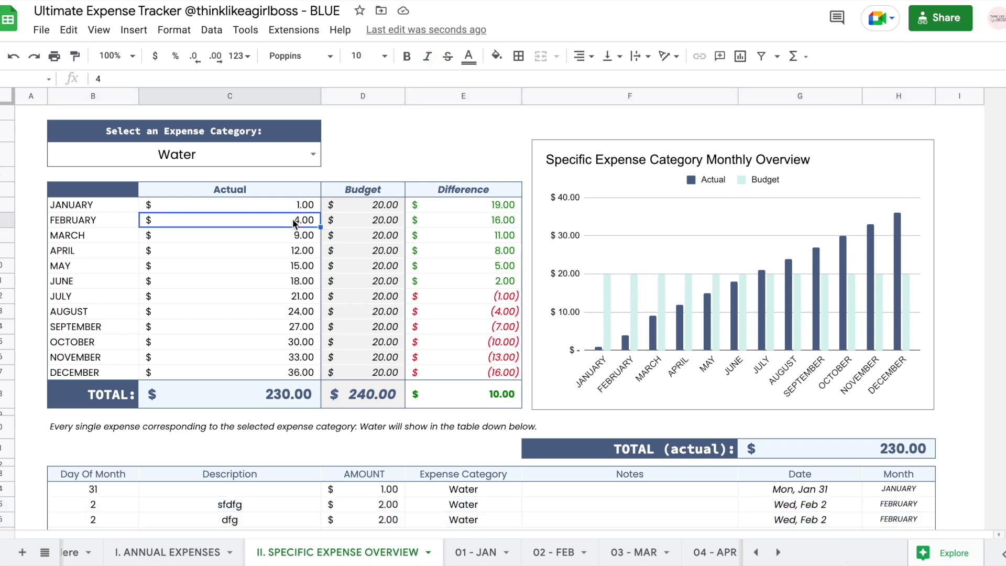
scroll(494, 378, "down", 3)
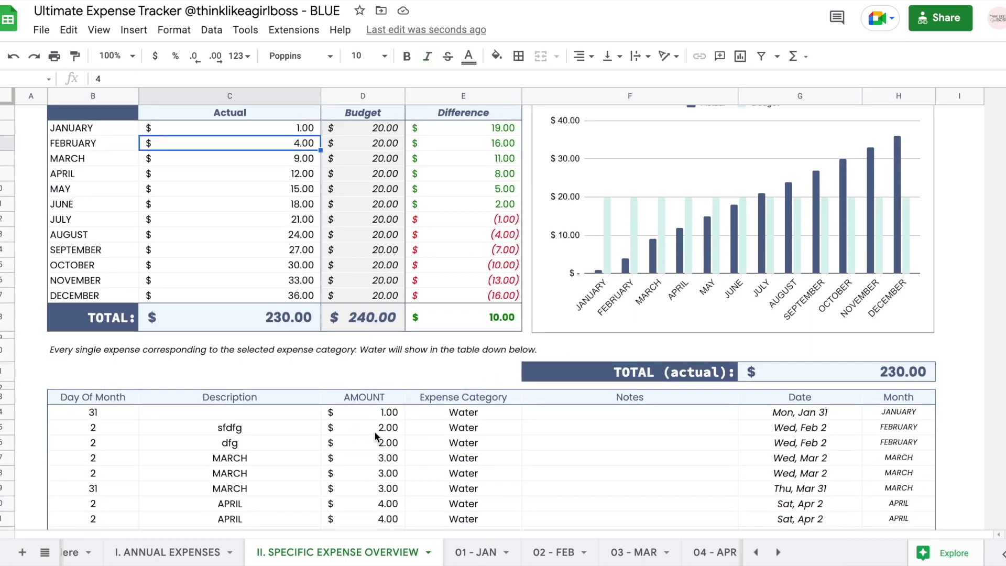